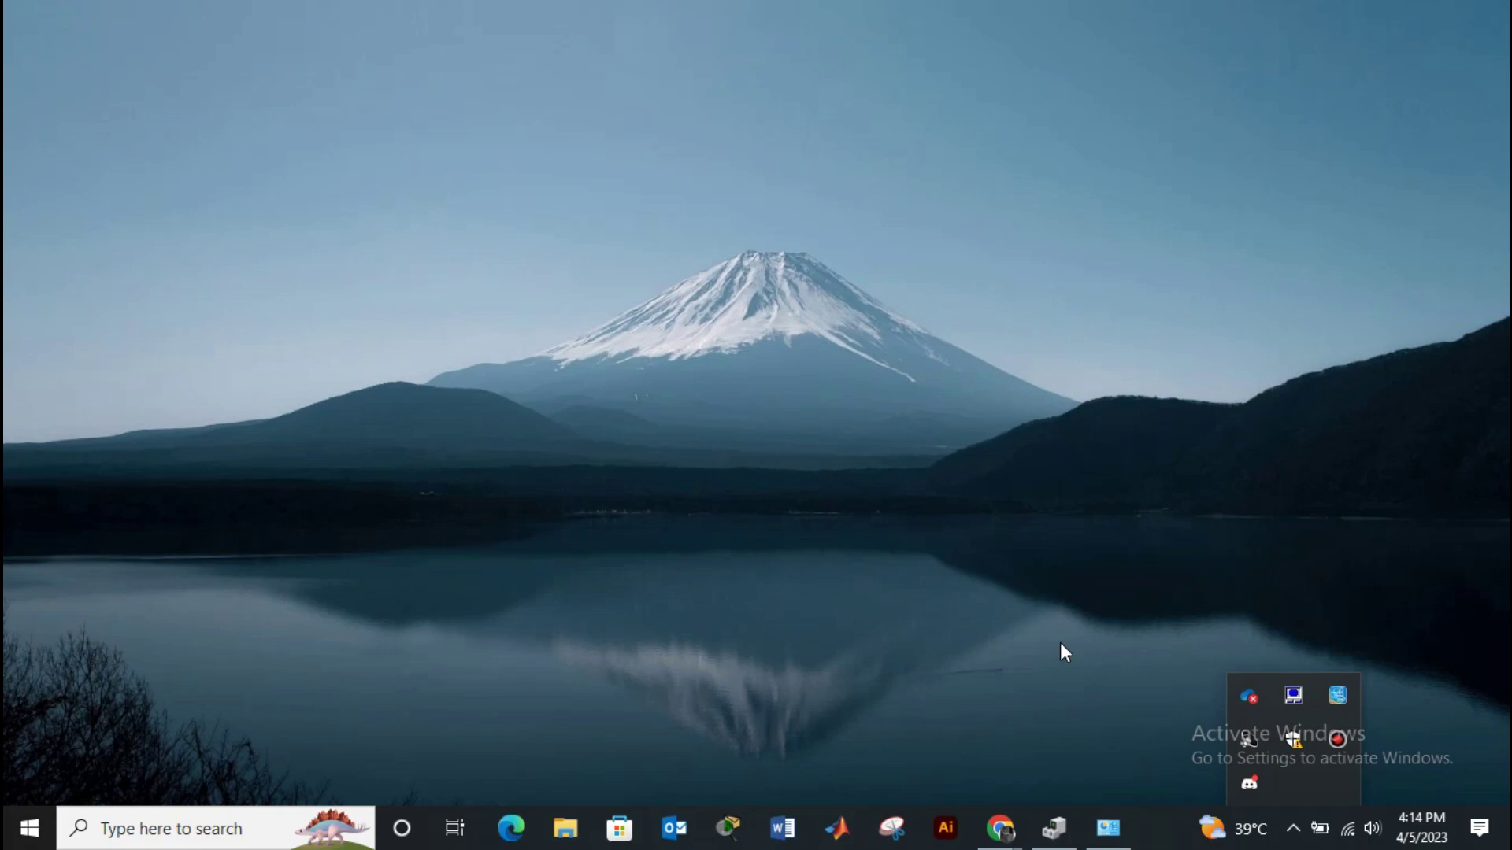
# Run the troubleshooter on the Wi-Fi adapter and close it once it finds no problem.
pyautogui.rightClick(1349, 828)
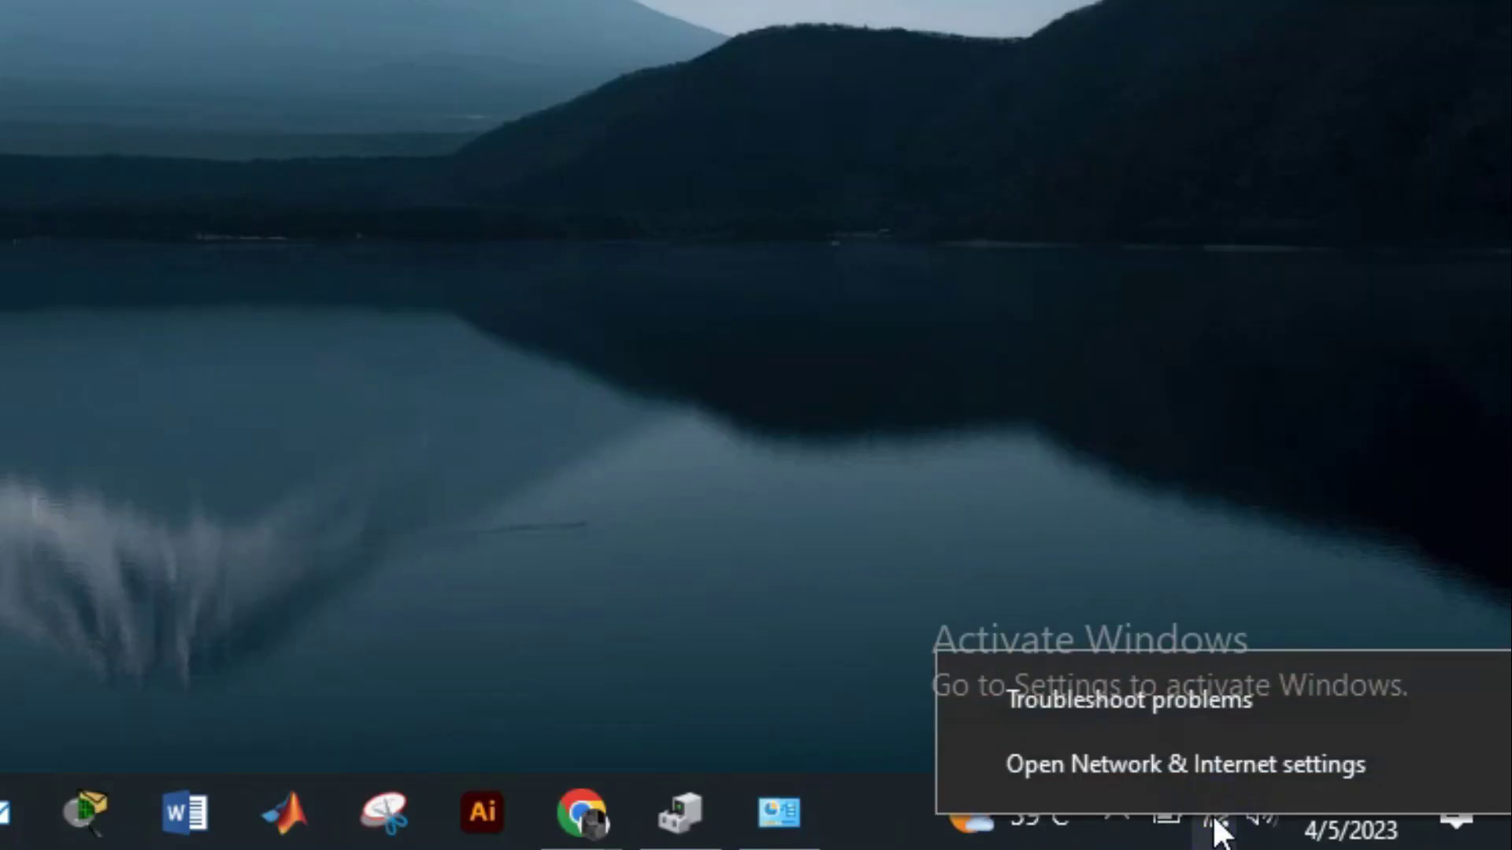
pyautogui.click(1219, 697)
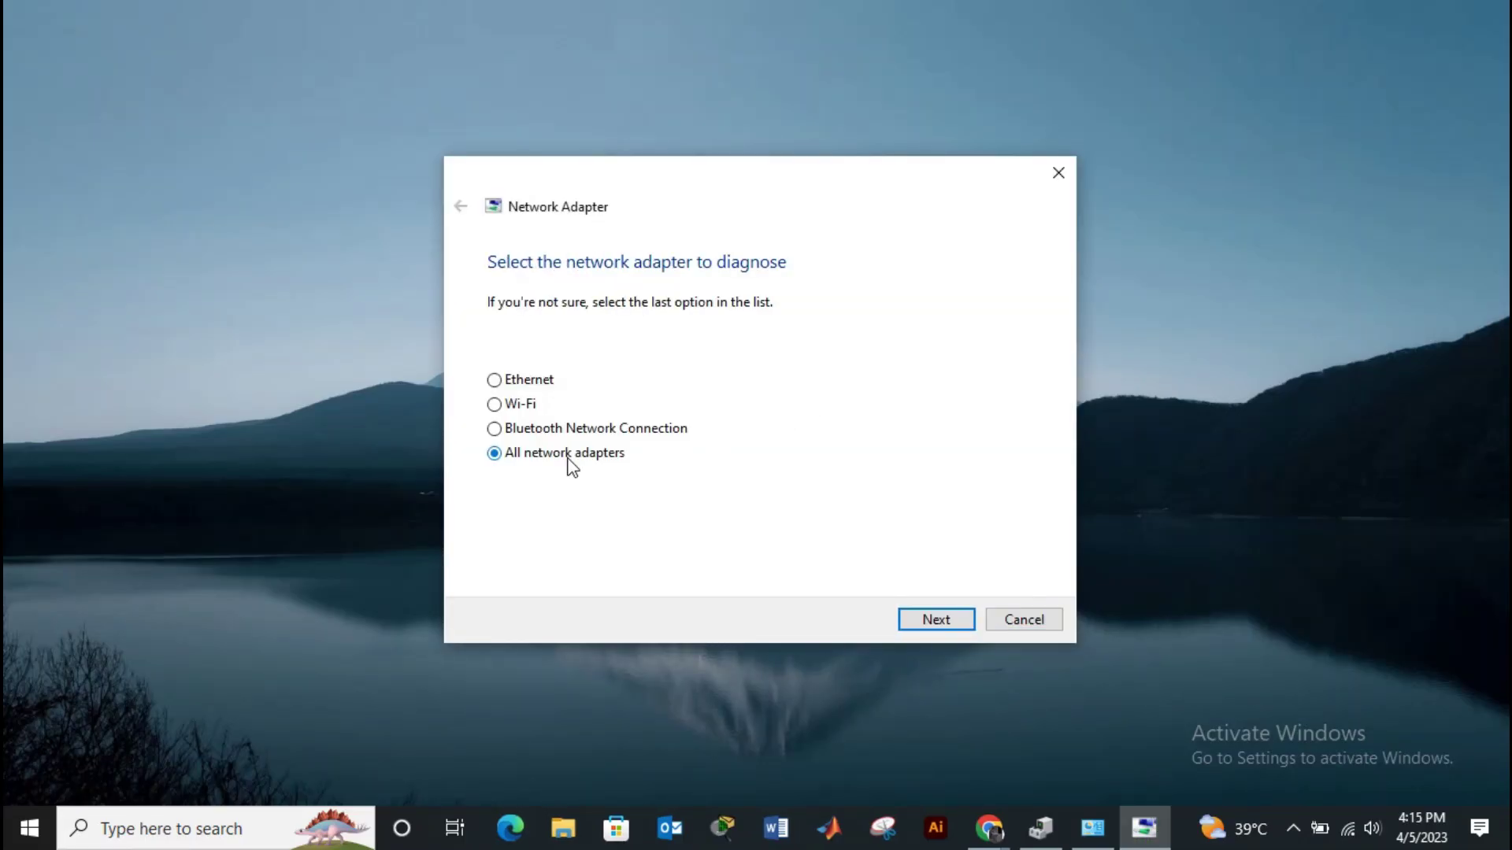
pyautogui.click(511, 406)
pyautogui.click(921, 620)
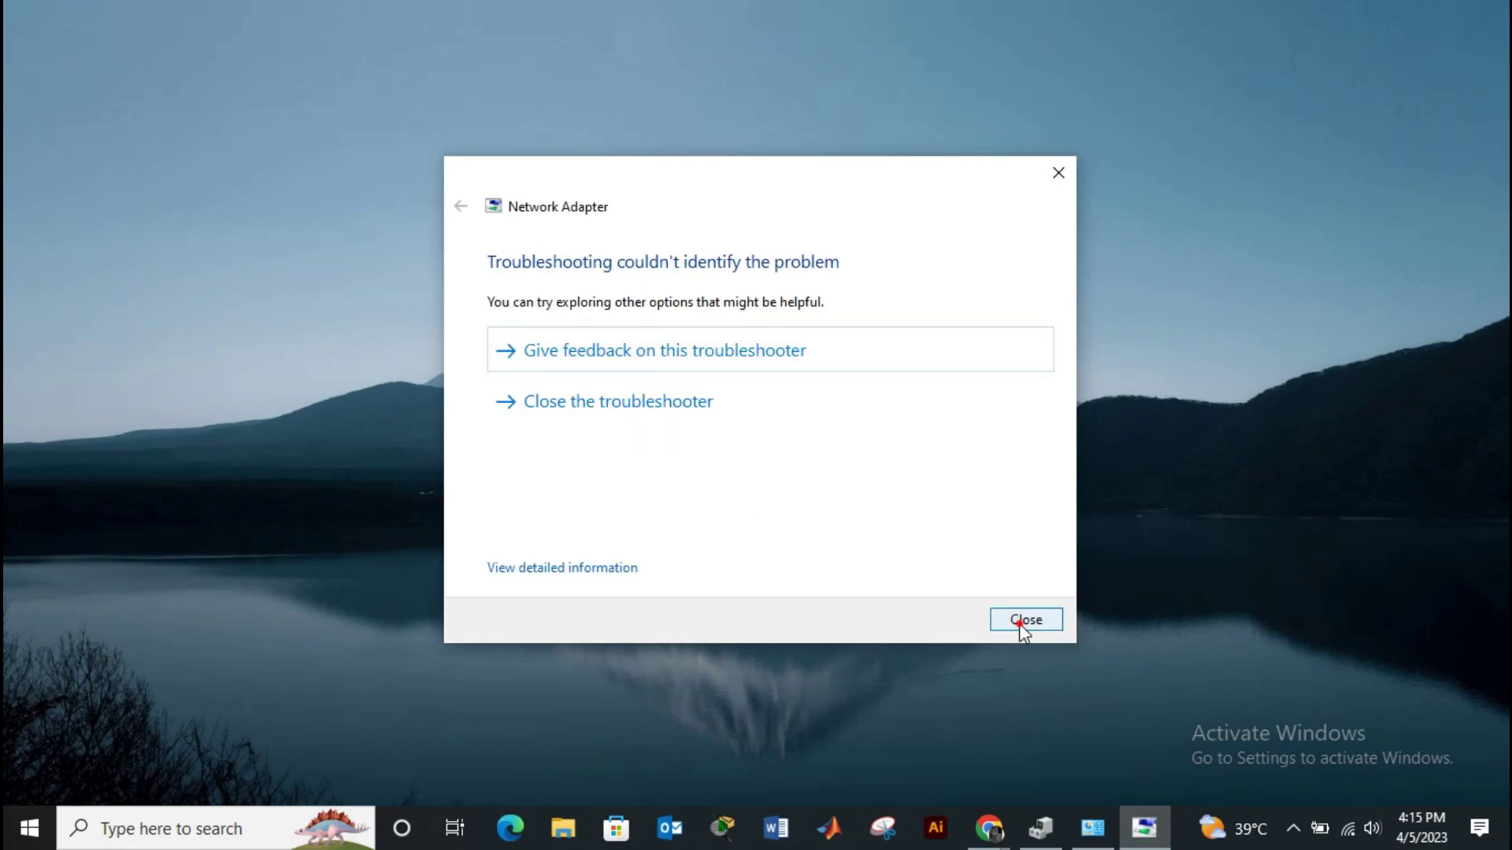
pyautogui.click(1022, 622)
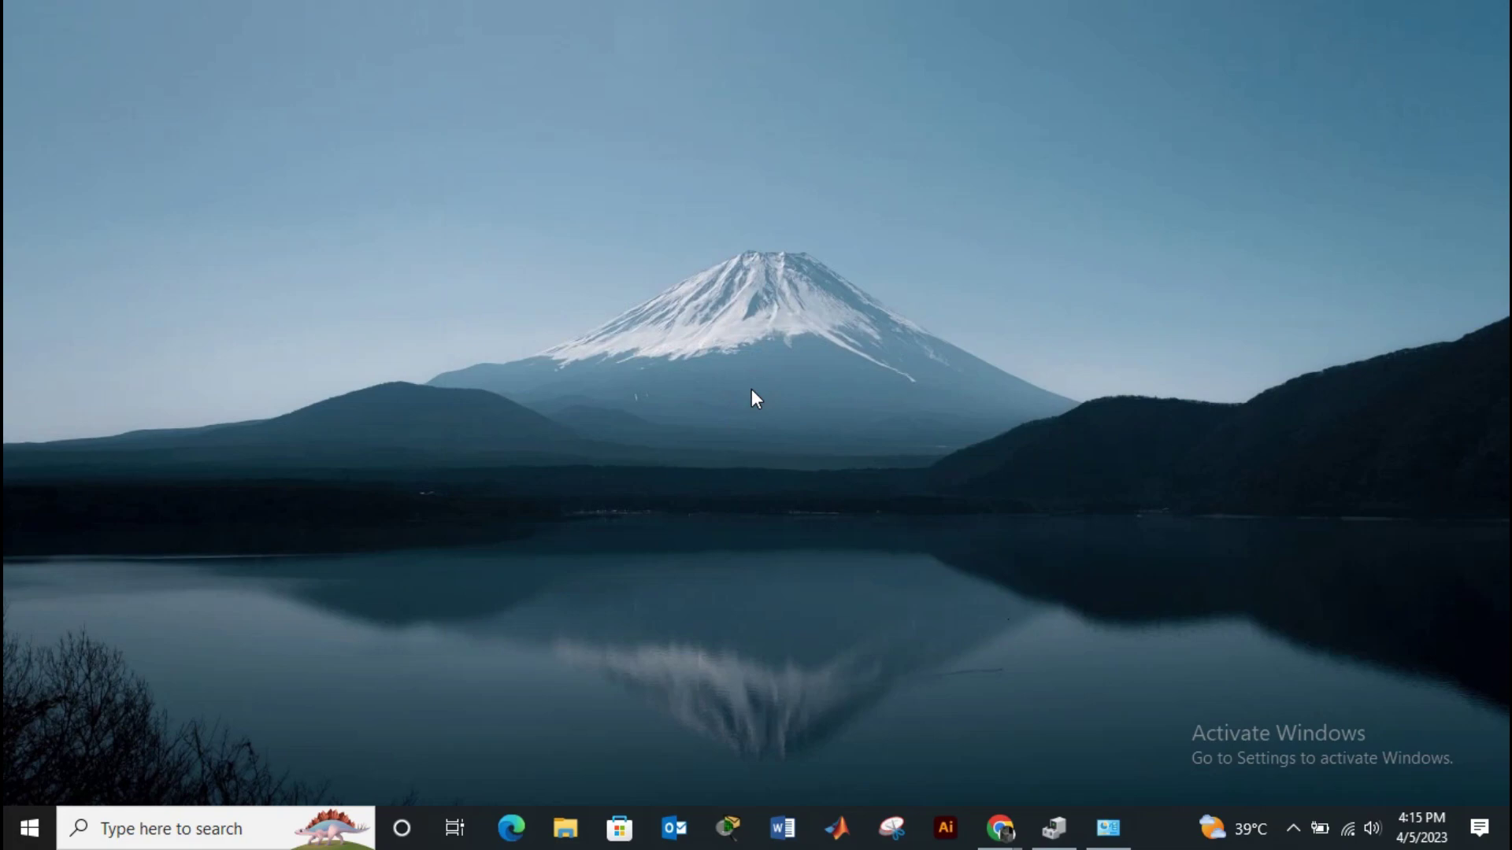
# Forget the currently connected Wi-Fi network from the tray network list, then dismiss the list.
pyautogui.click(1348, 828)
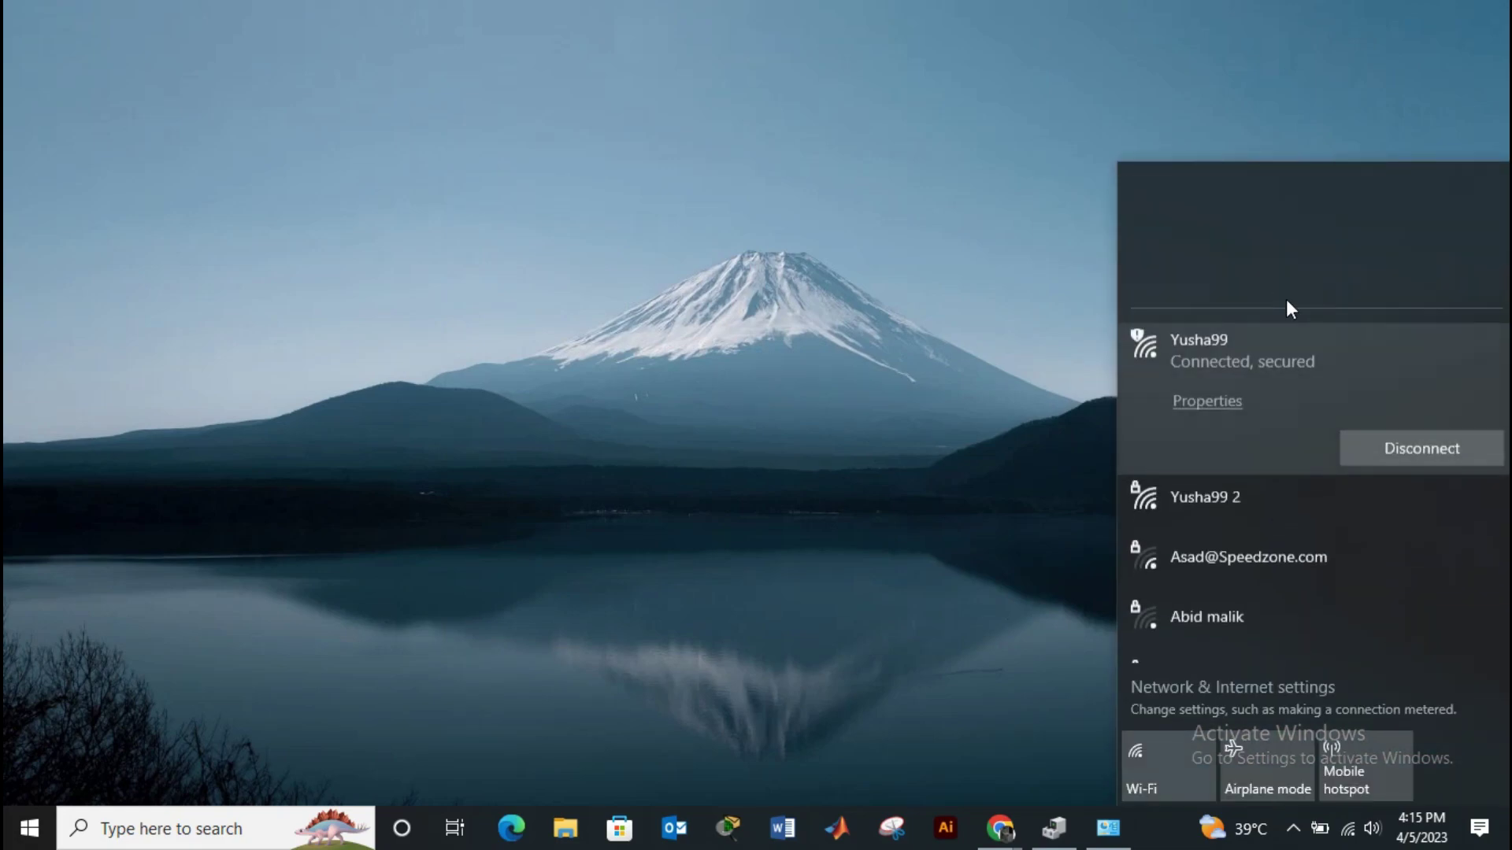
pyautogui.rightClick(1262, 350)
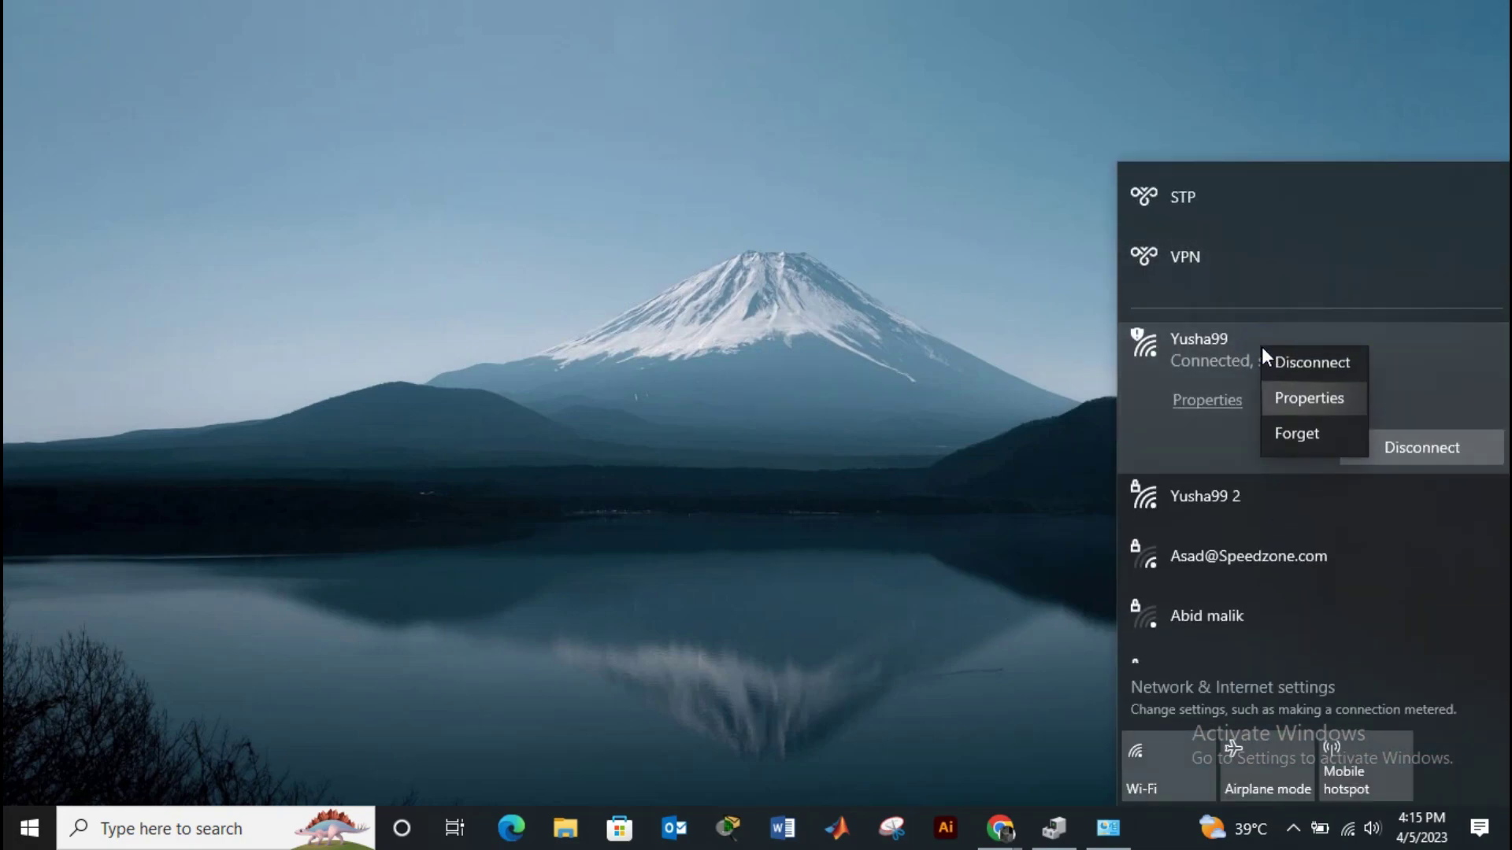
pyautogui.click(1303, 443)
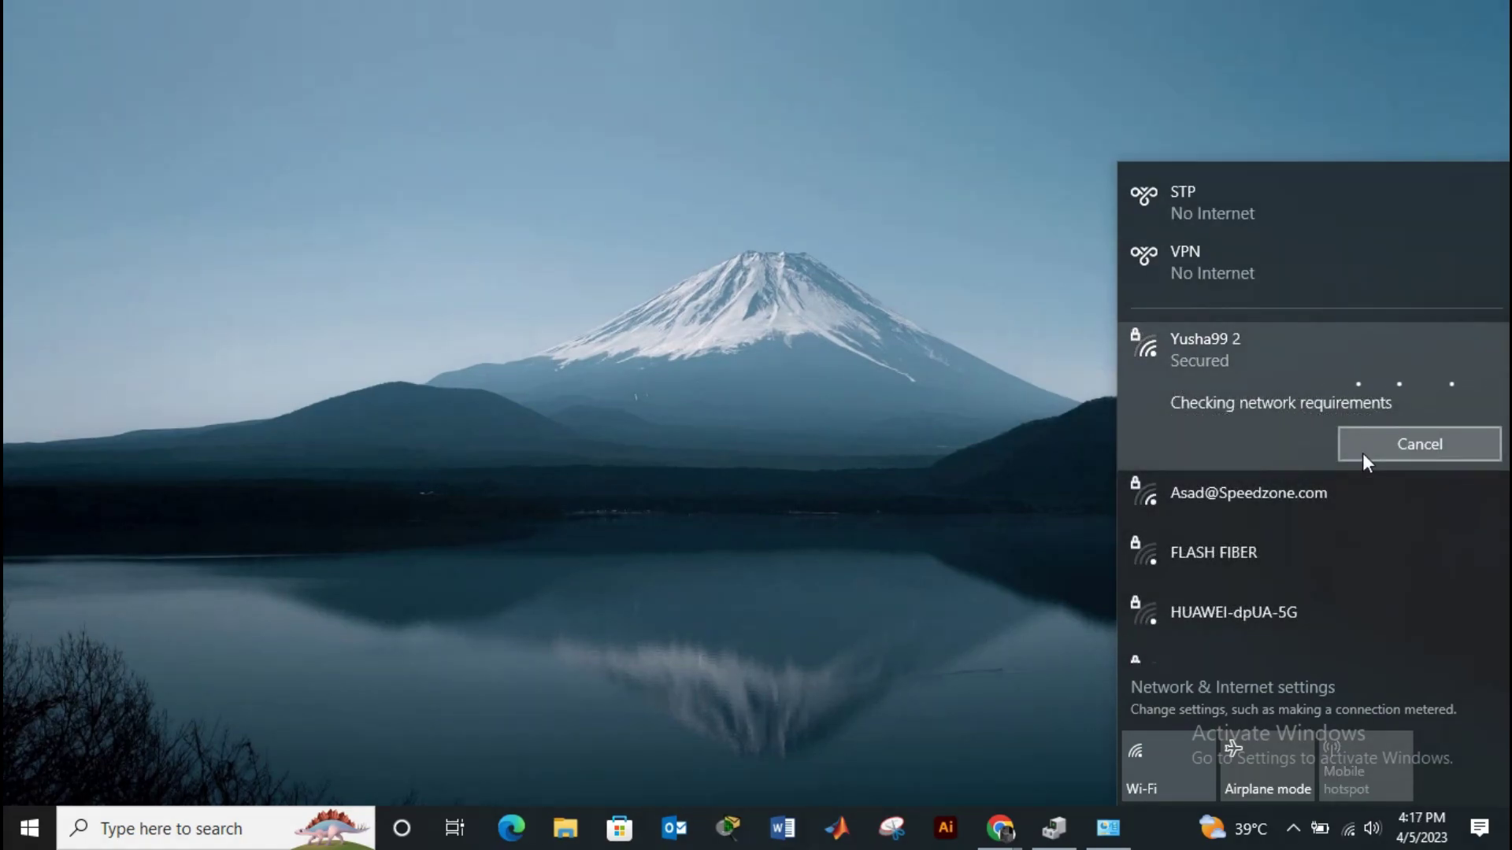
pyautogui.click(1002, 476)
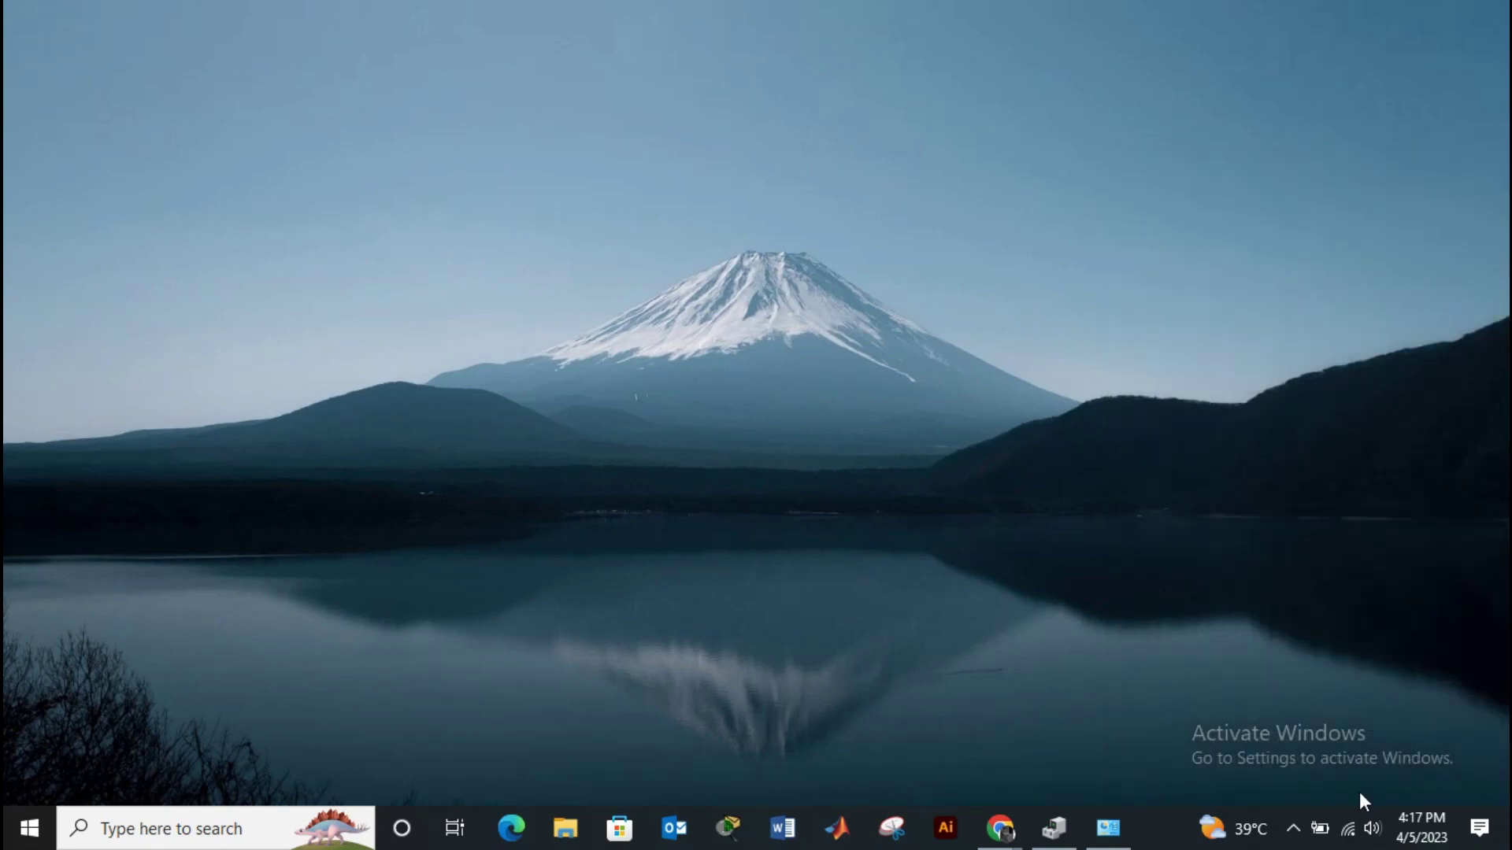
# Go from Start to Settings > Network & Internet > Change adapter options.
pyautogui.click(35, 823)
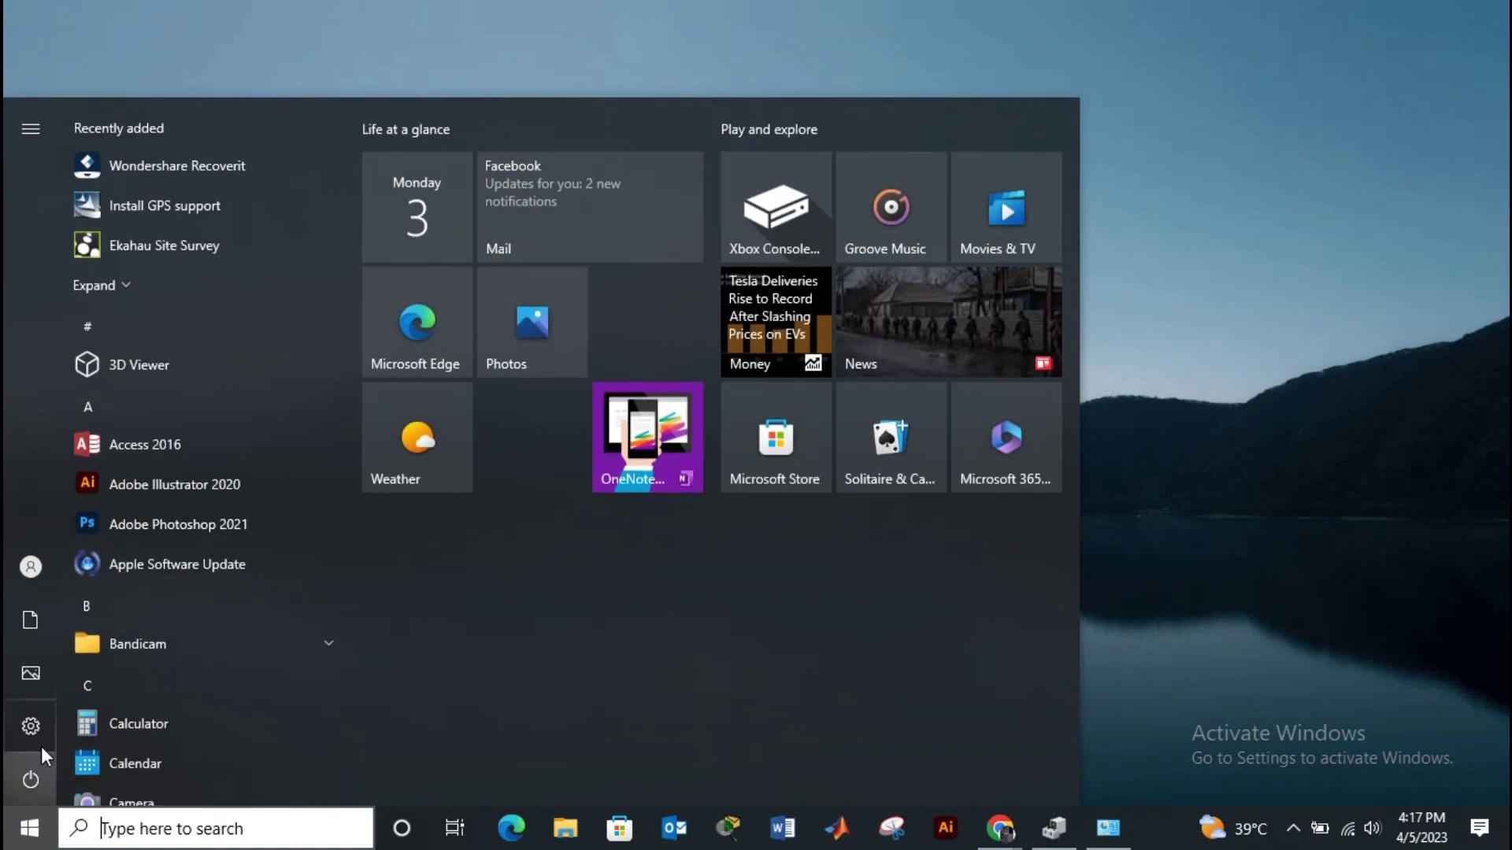
pyautogui.click(30, 727)
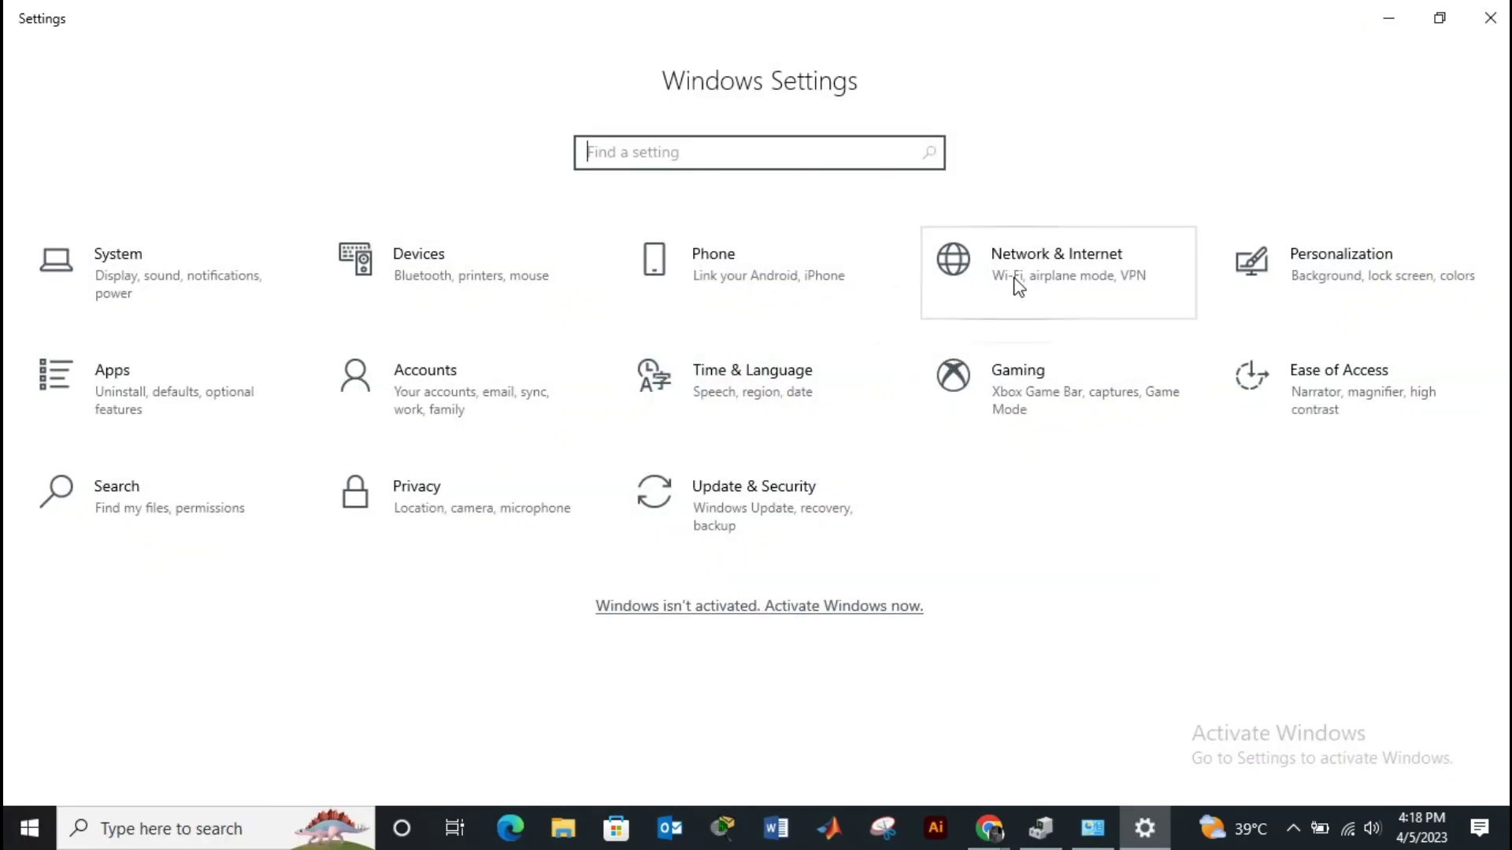
pyautogui.click(1039, 254)
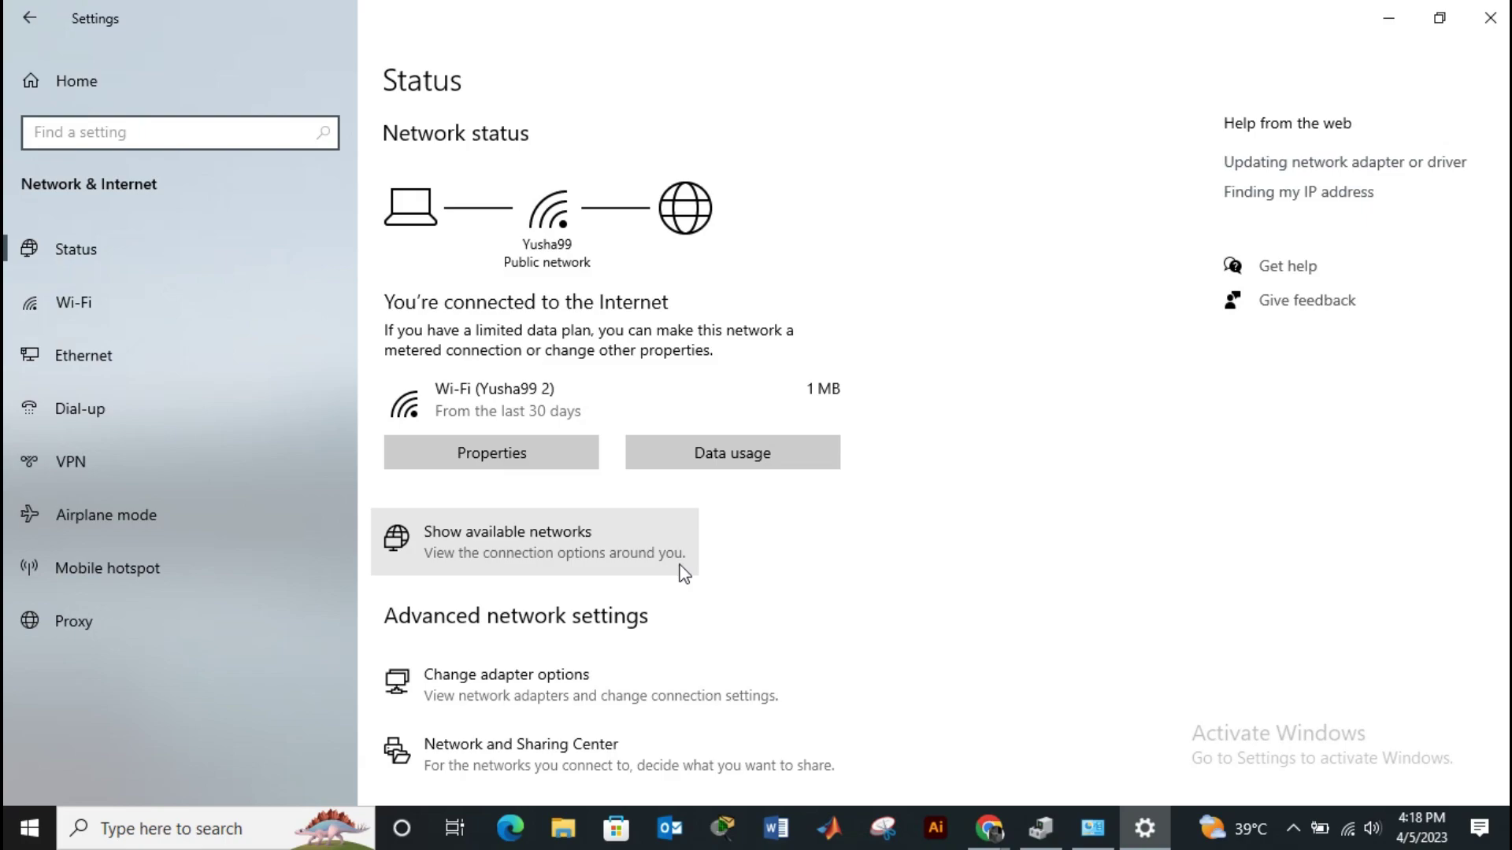
pyautogui.click(572, 682)
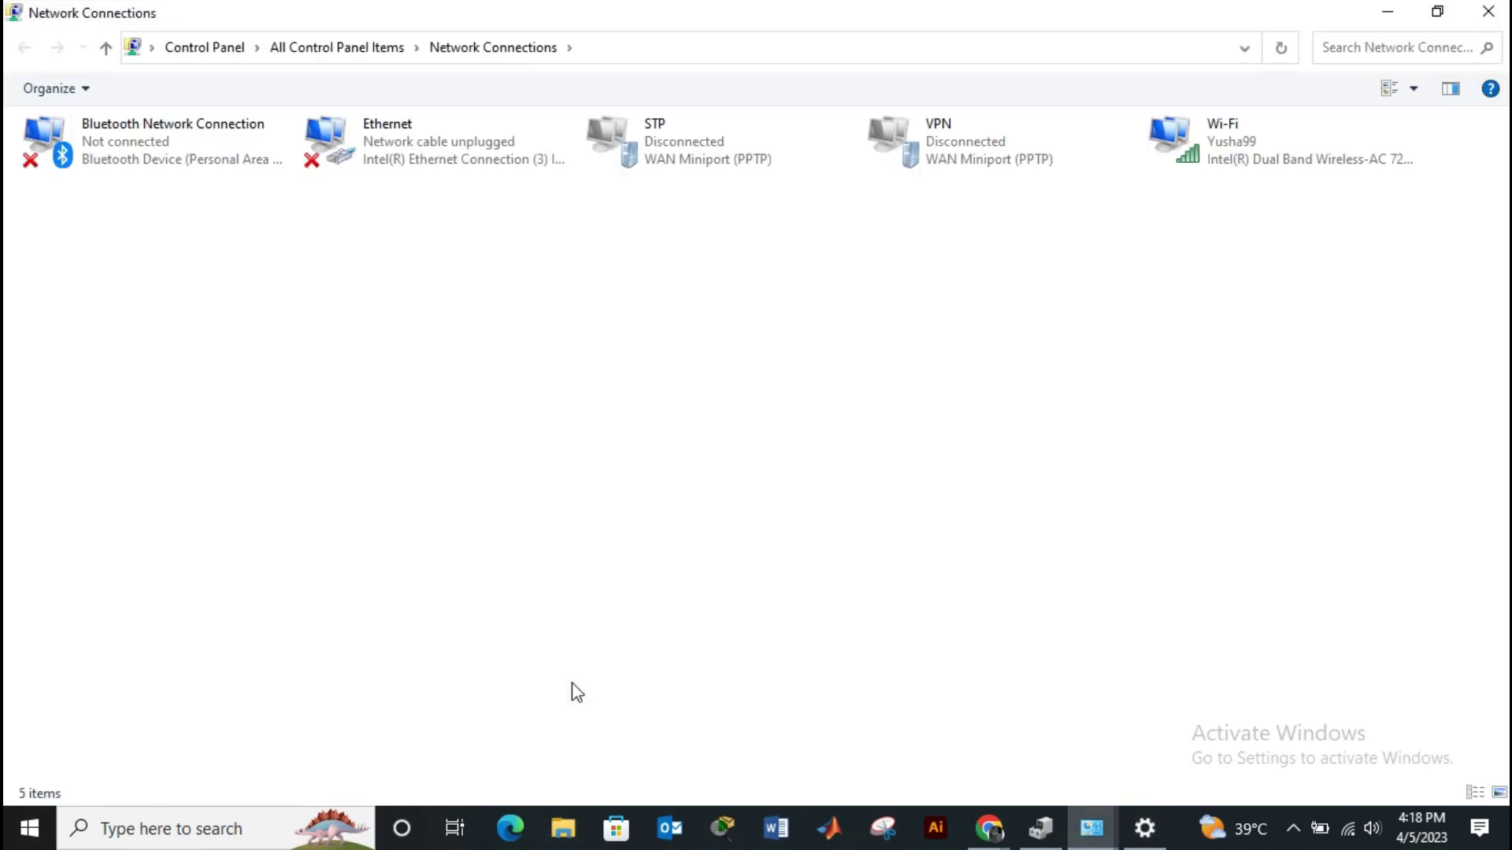
# Set the Wi-Fi adapter's IPv4 properties to obtain the IP address and DNS server automatically.
pyautogui.rightClick(1244, 145)
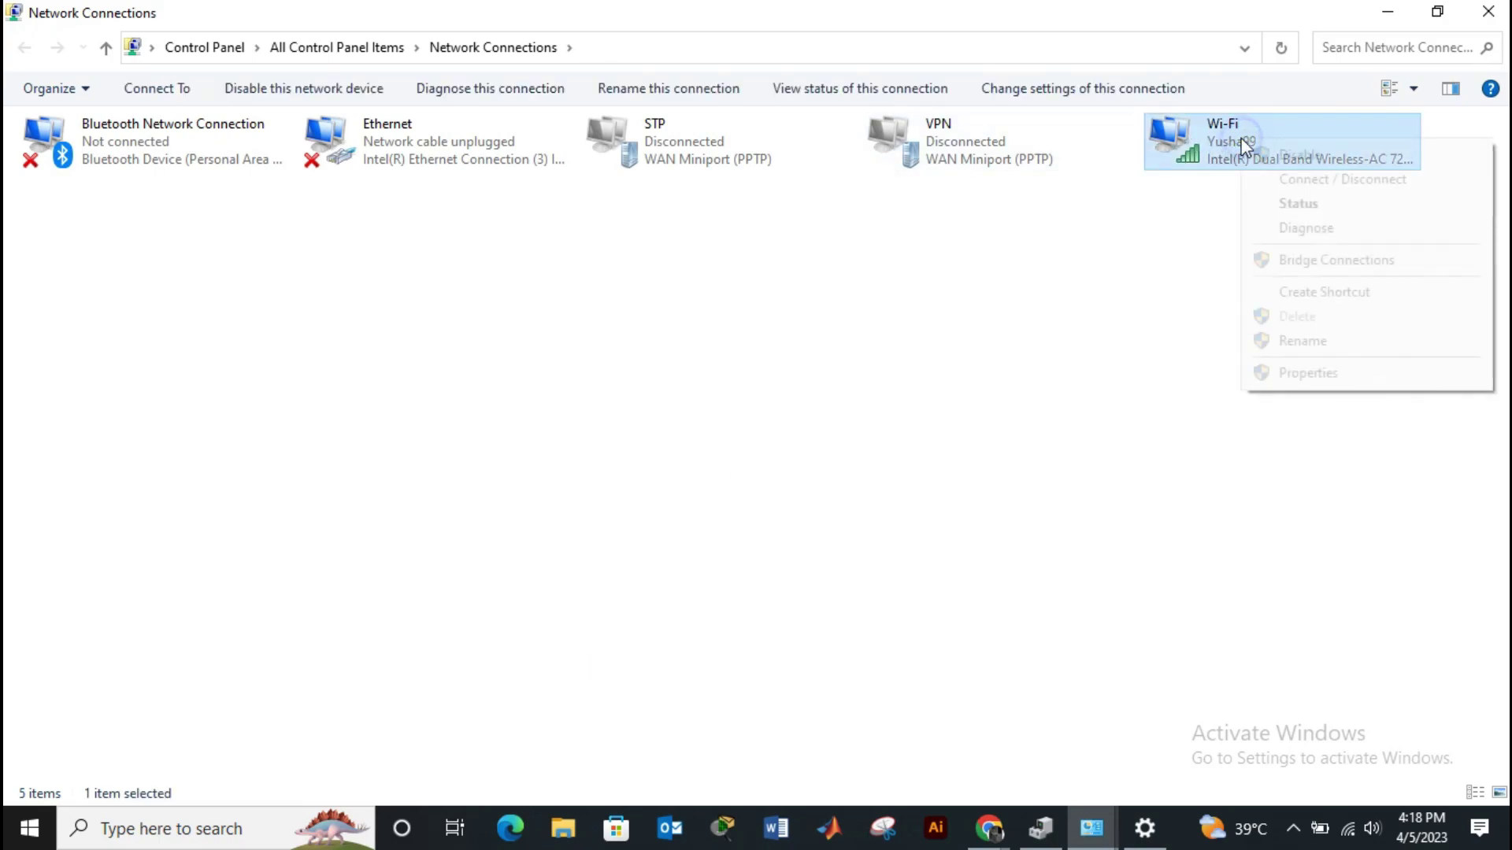
pyautogui.click(1293, 375)
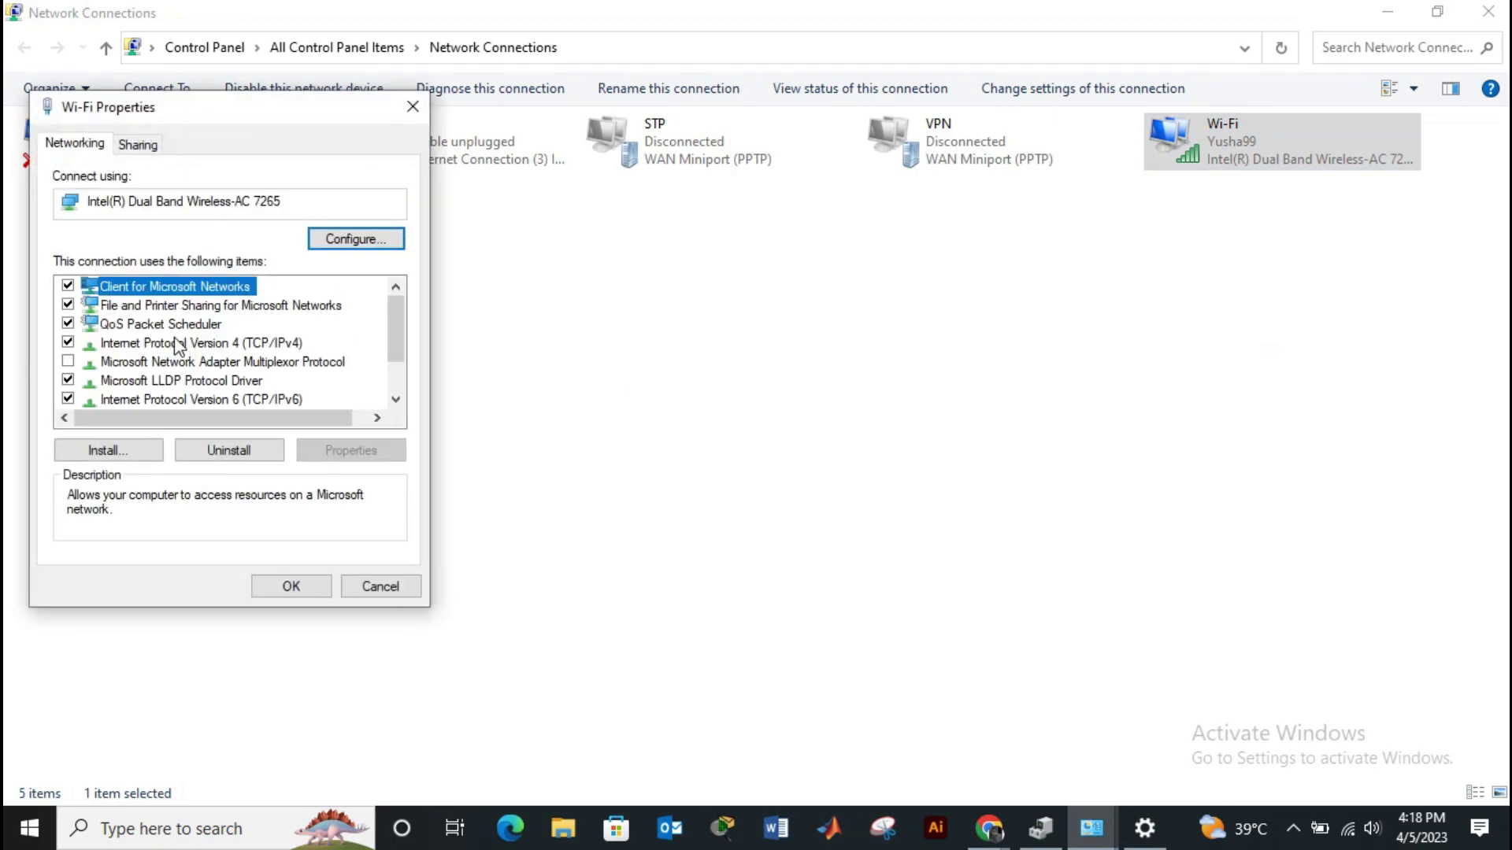
pyautogui.doubleClick(219, 344)
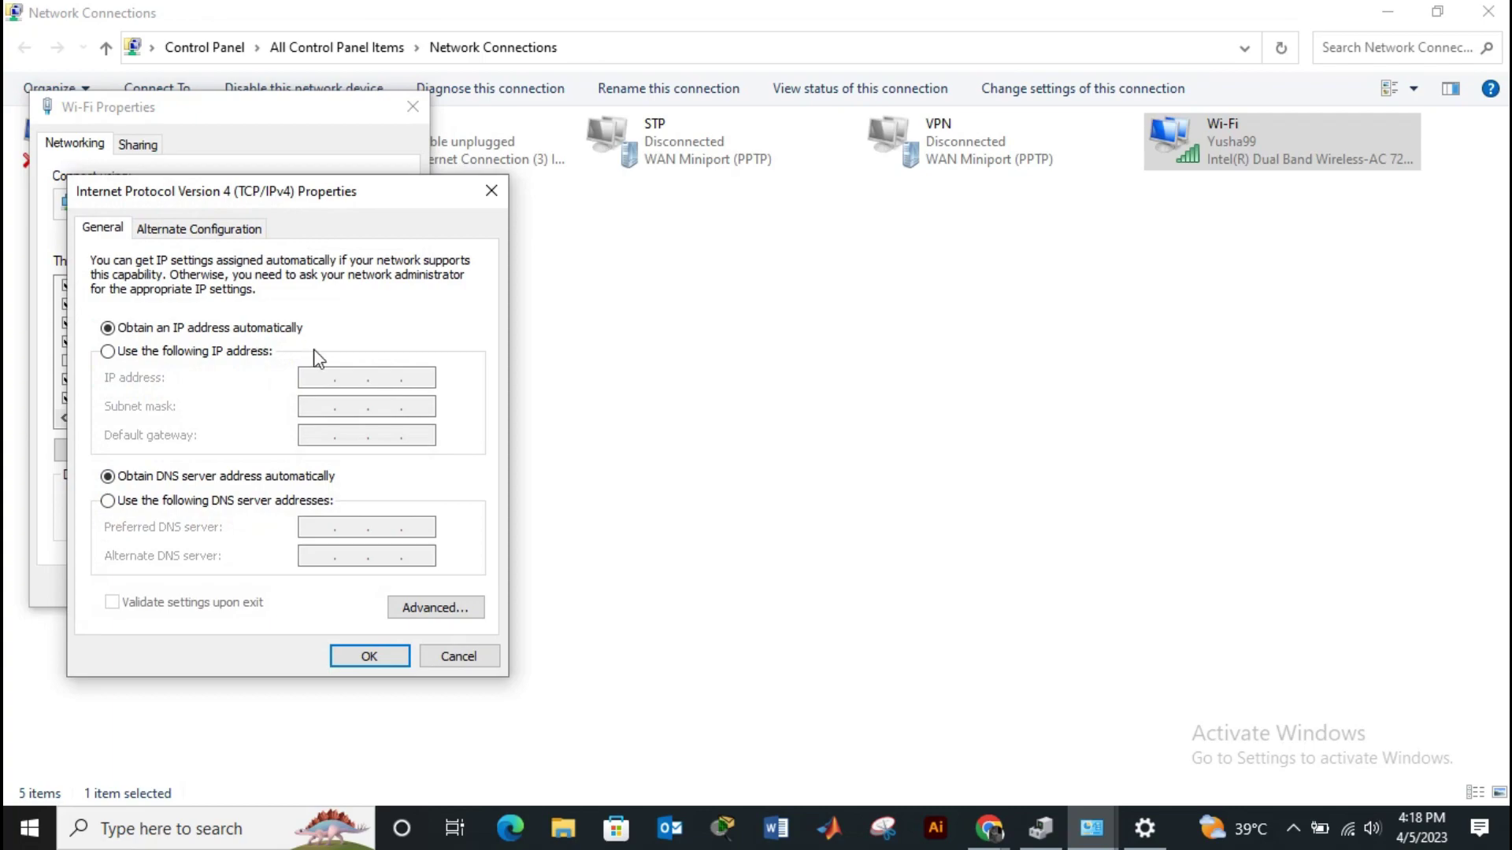
pyautogui.click(208, 352)
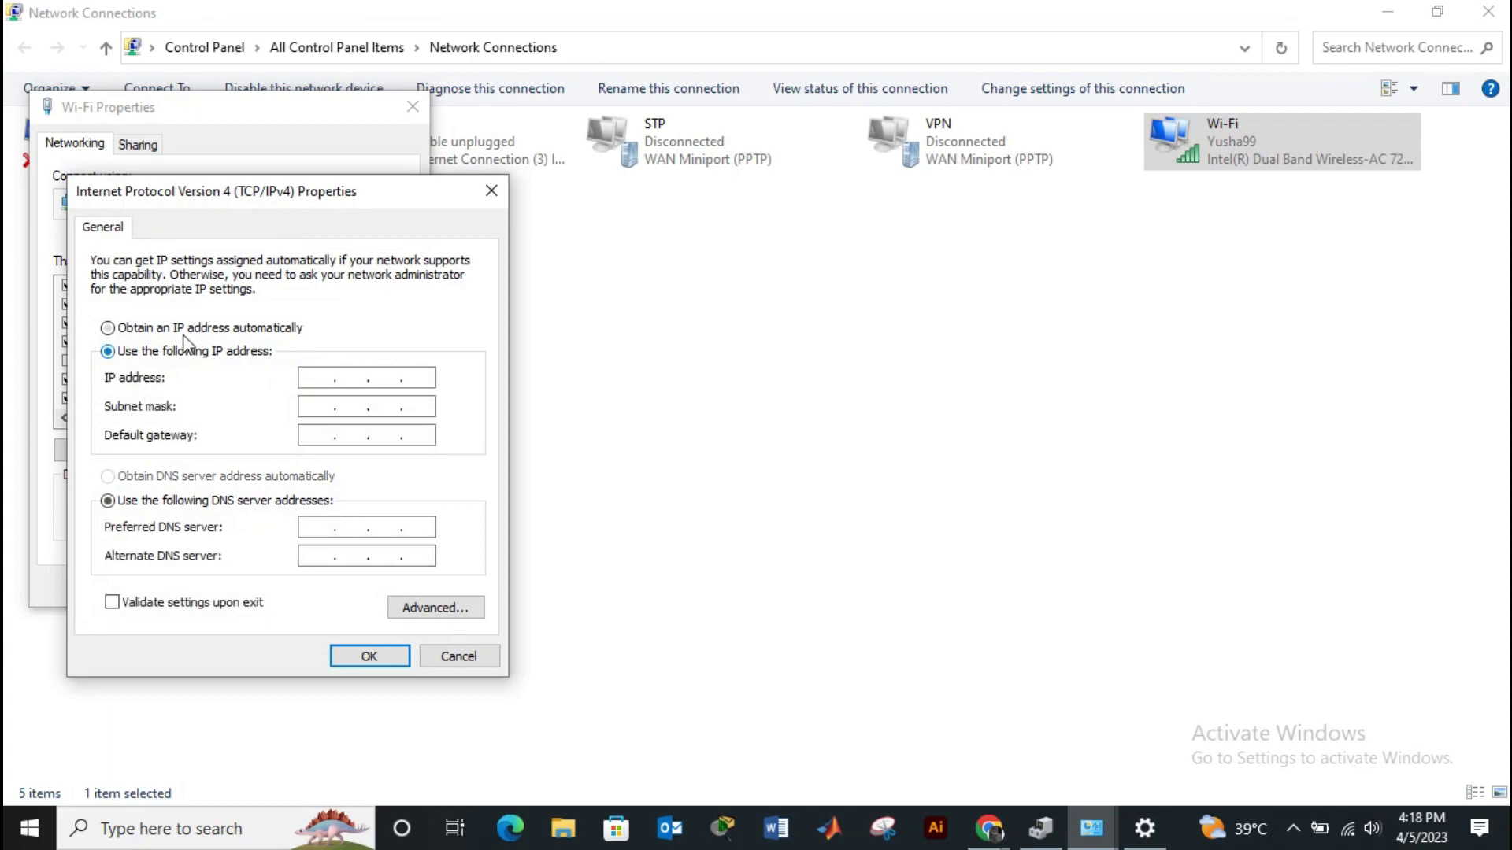
pyautogui.click(171, 329)
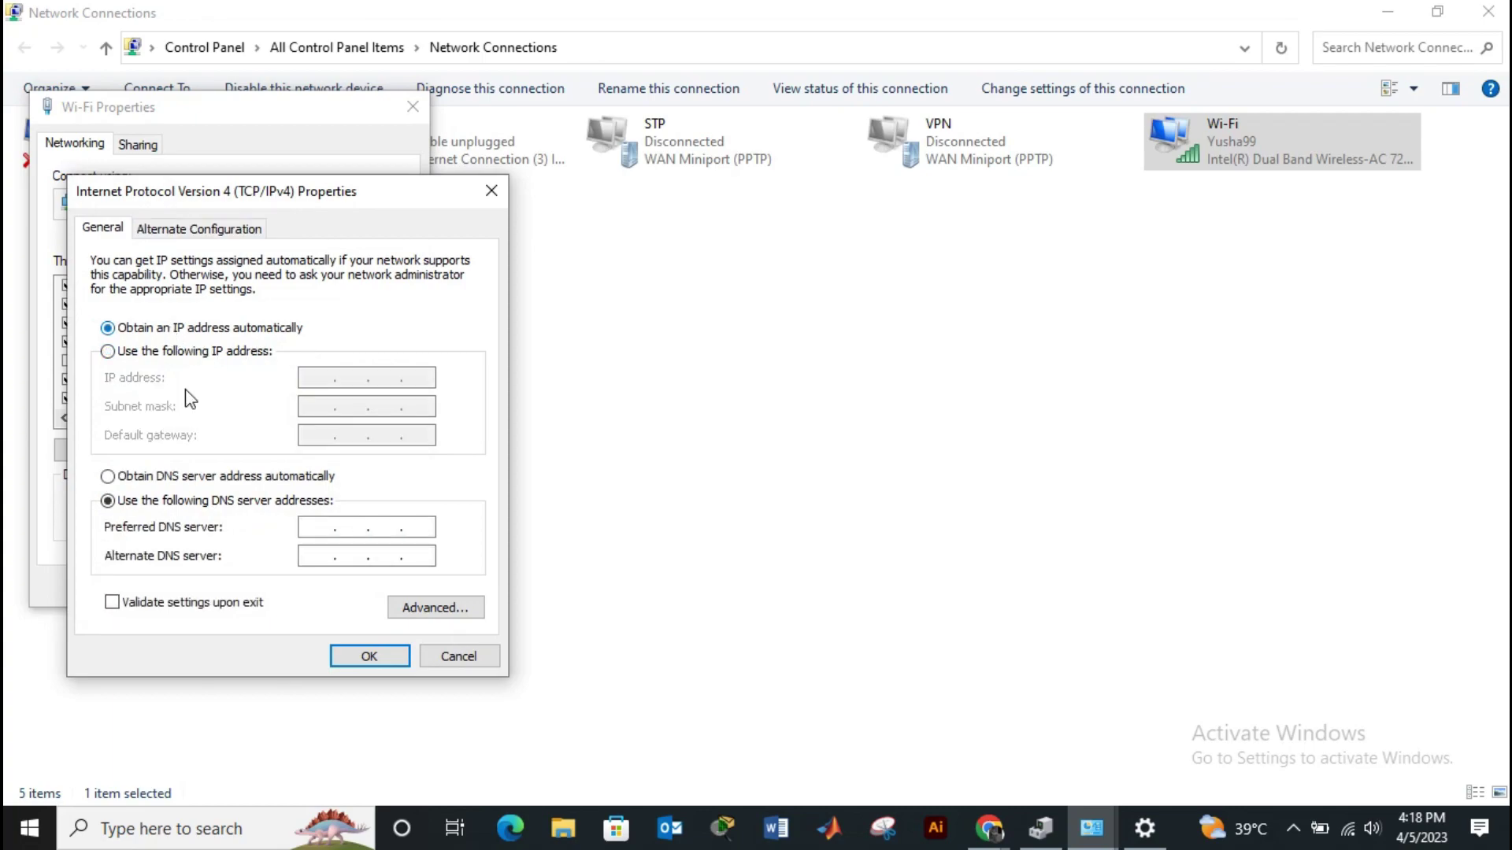
pyautogui.click(164, 477)
pyautogui.click(369, 656)
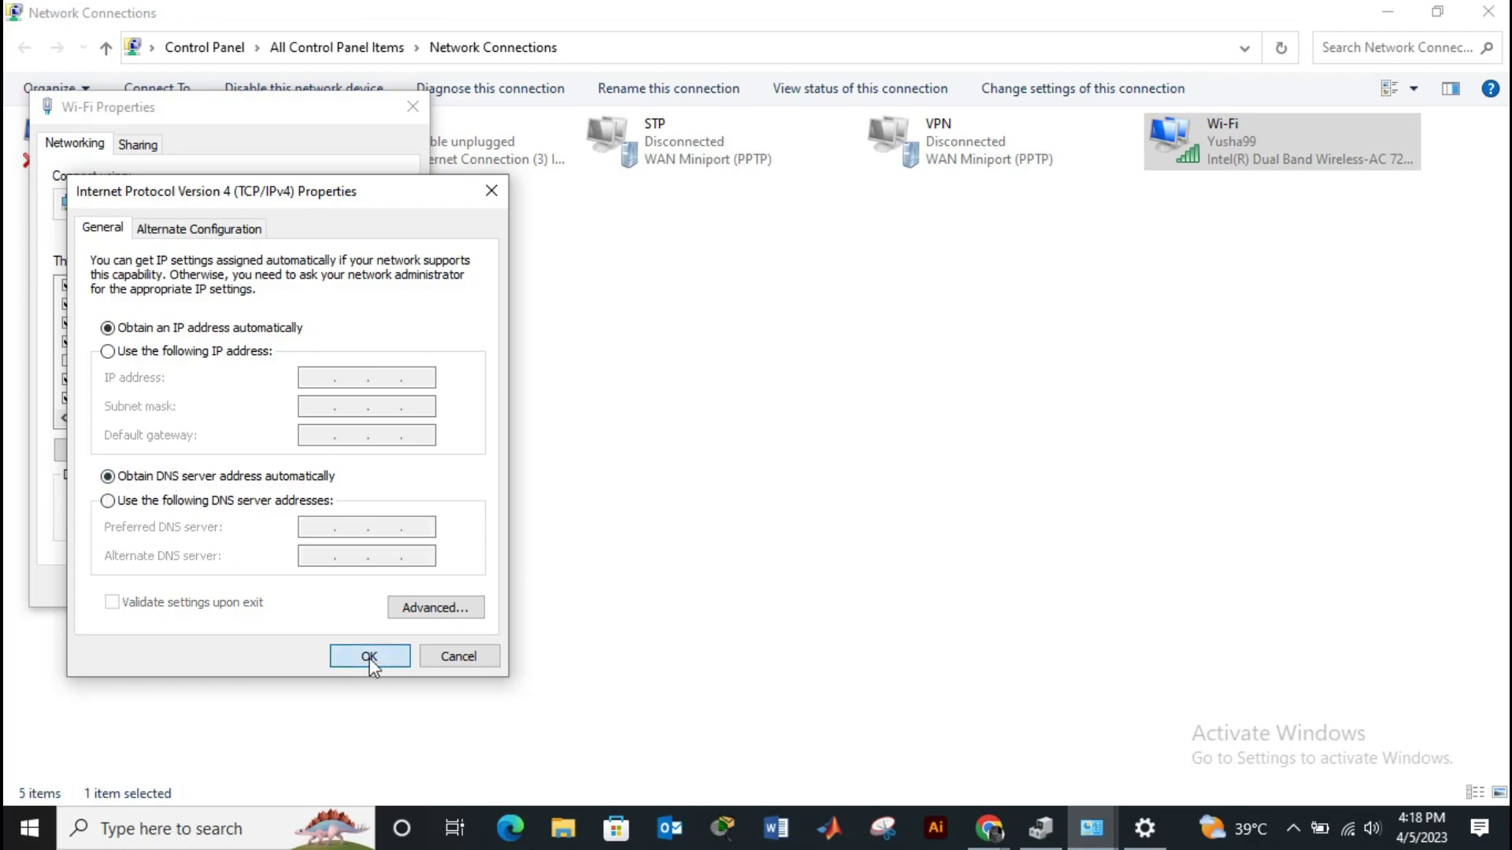
pyautogui.click(307, 586)
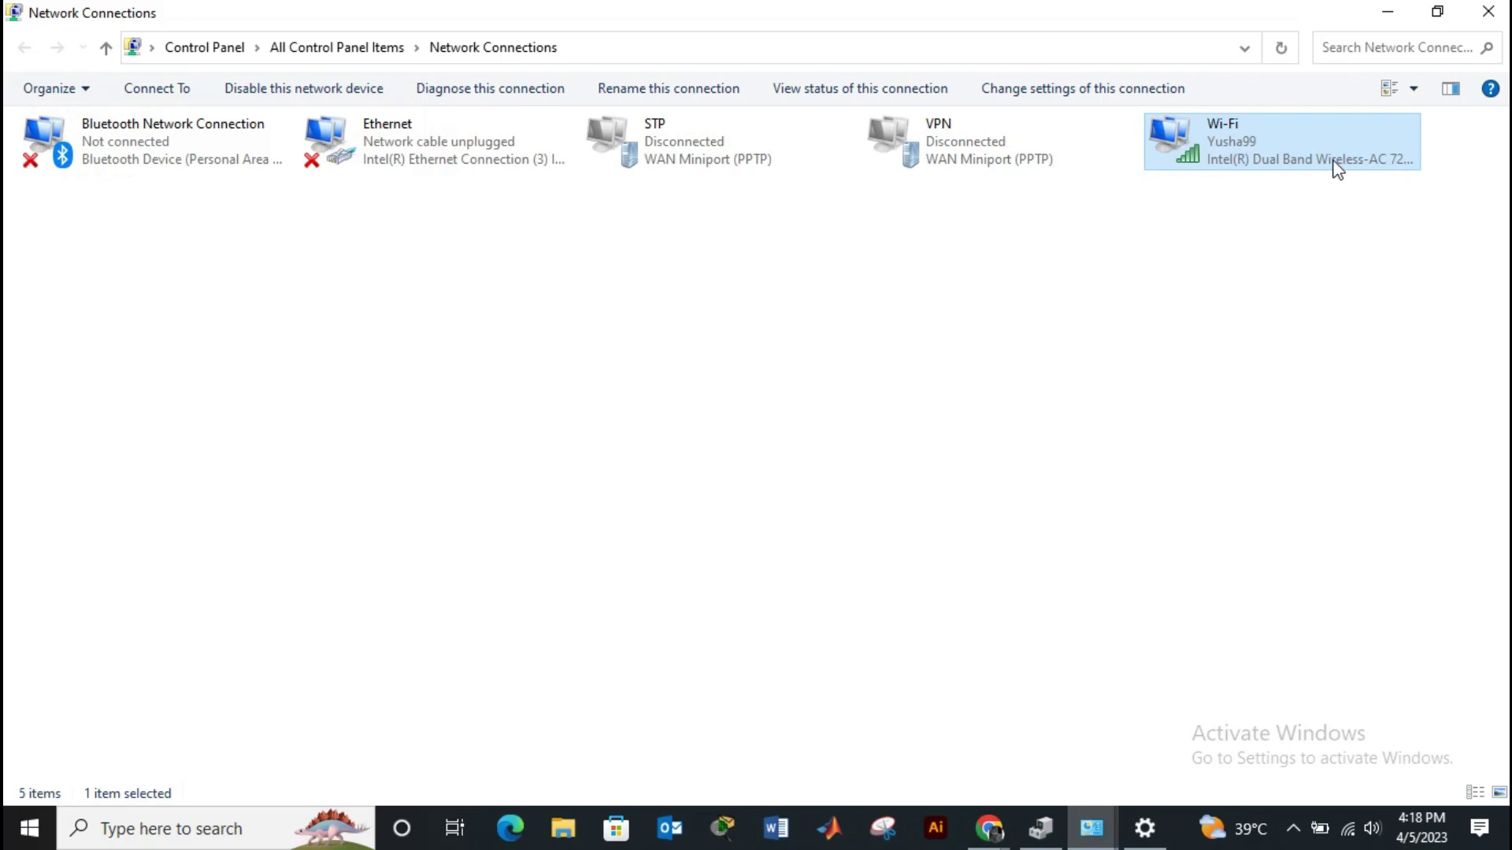
# Disable the Wi-Fi adapter, then enable it again.
pyautogui.rightClick(1301, 165)
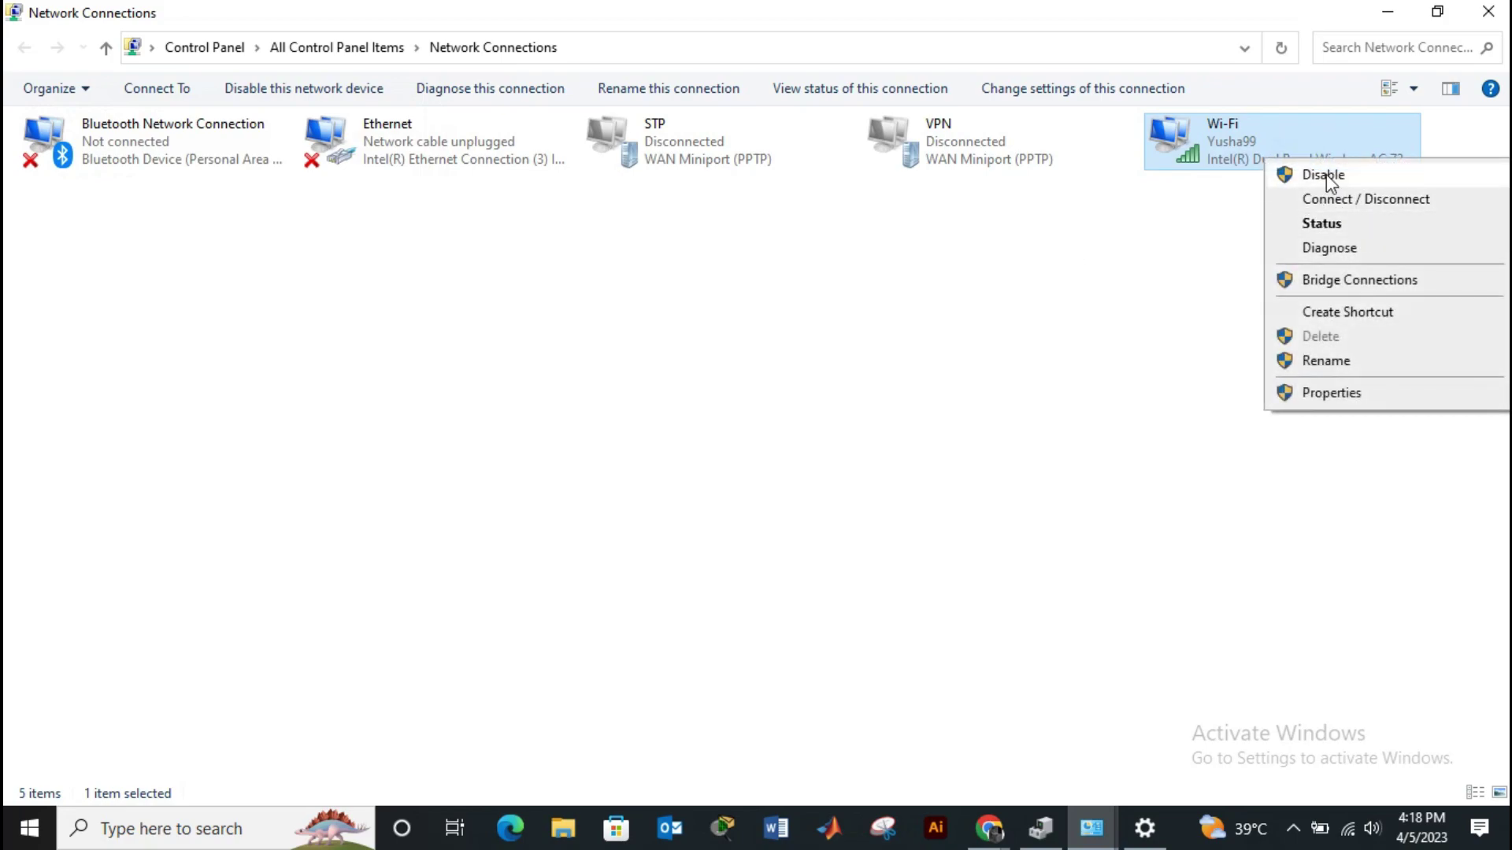
pyautogui.click(1319, 178)
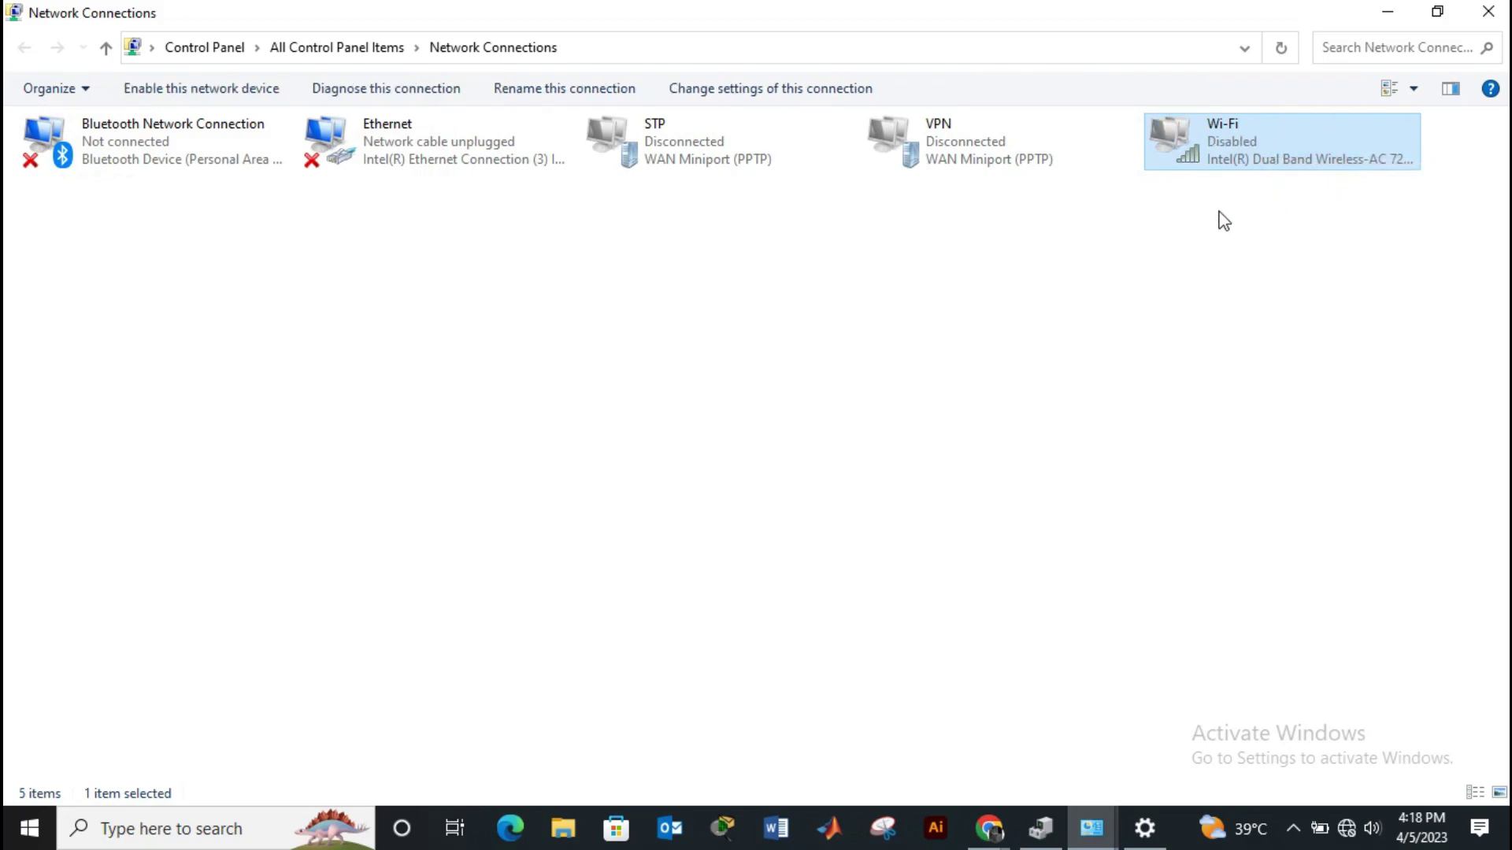
pyautogui.click(1193, 234)
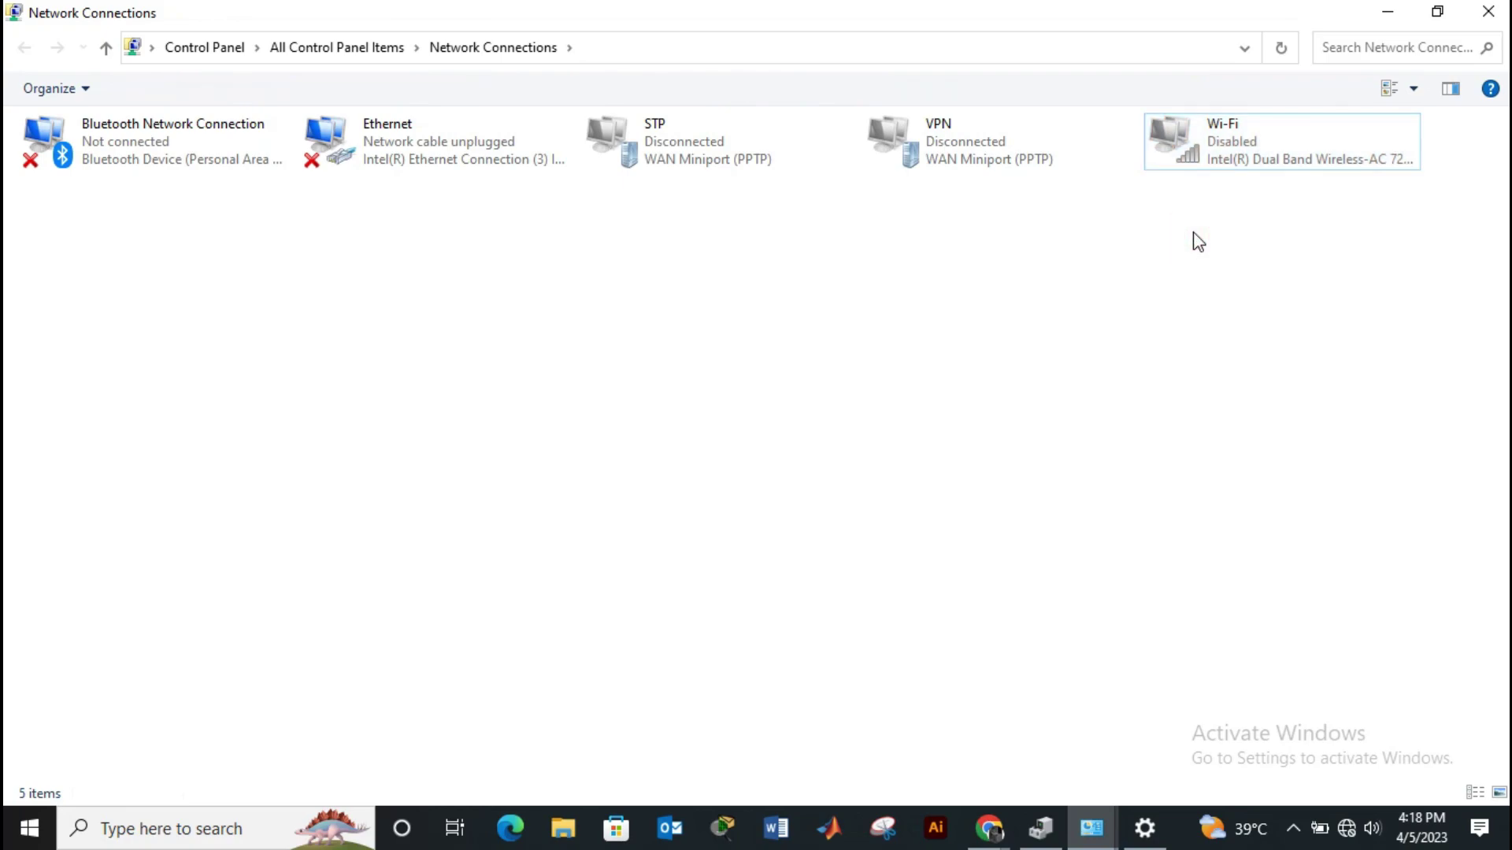
pyautogui.rightClick(1230, 148)
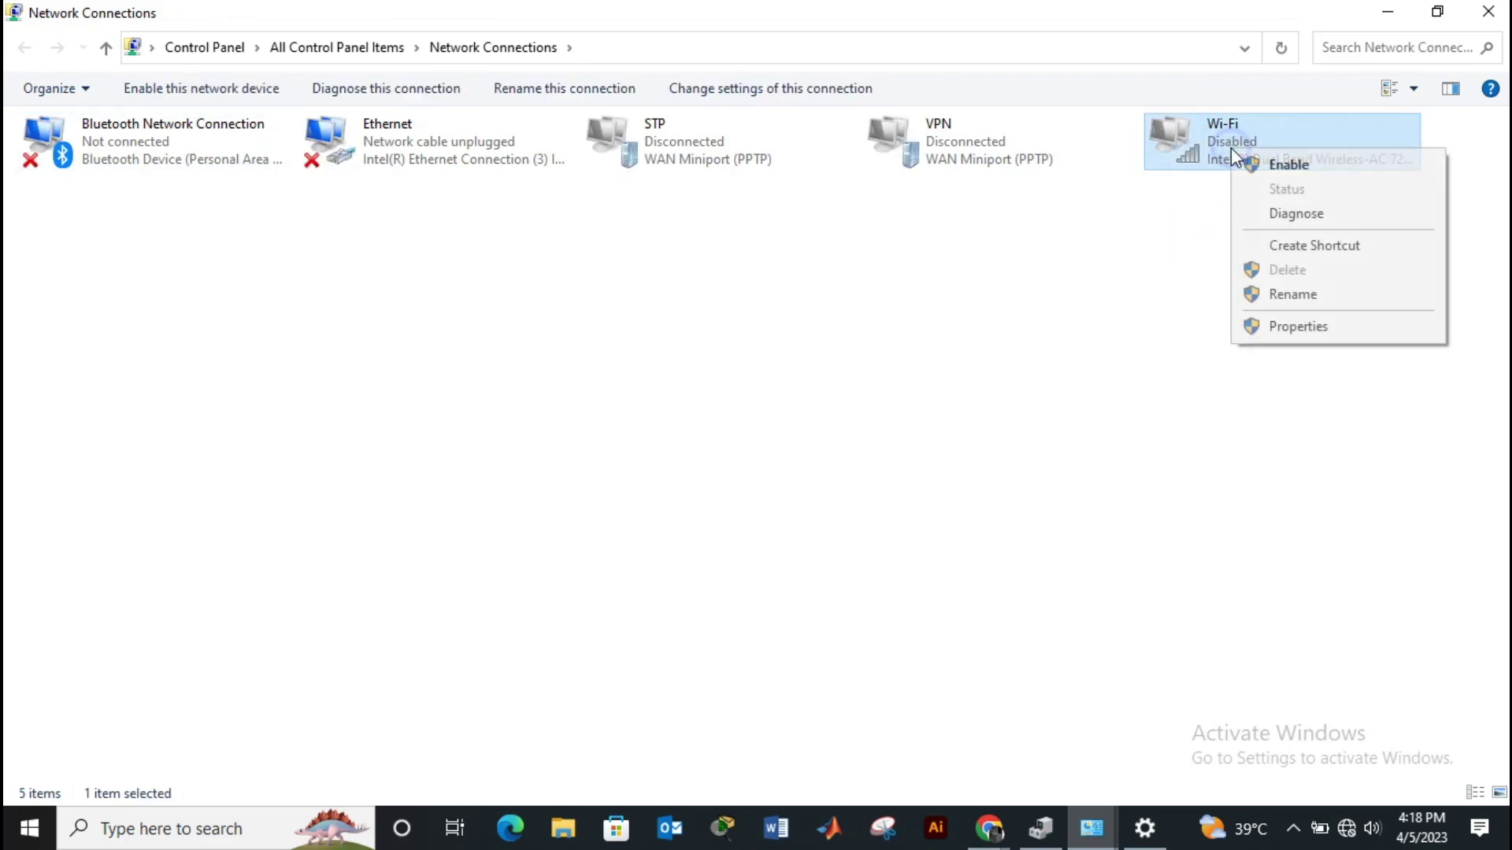
pyautogui.click(1252, 163)
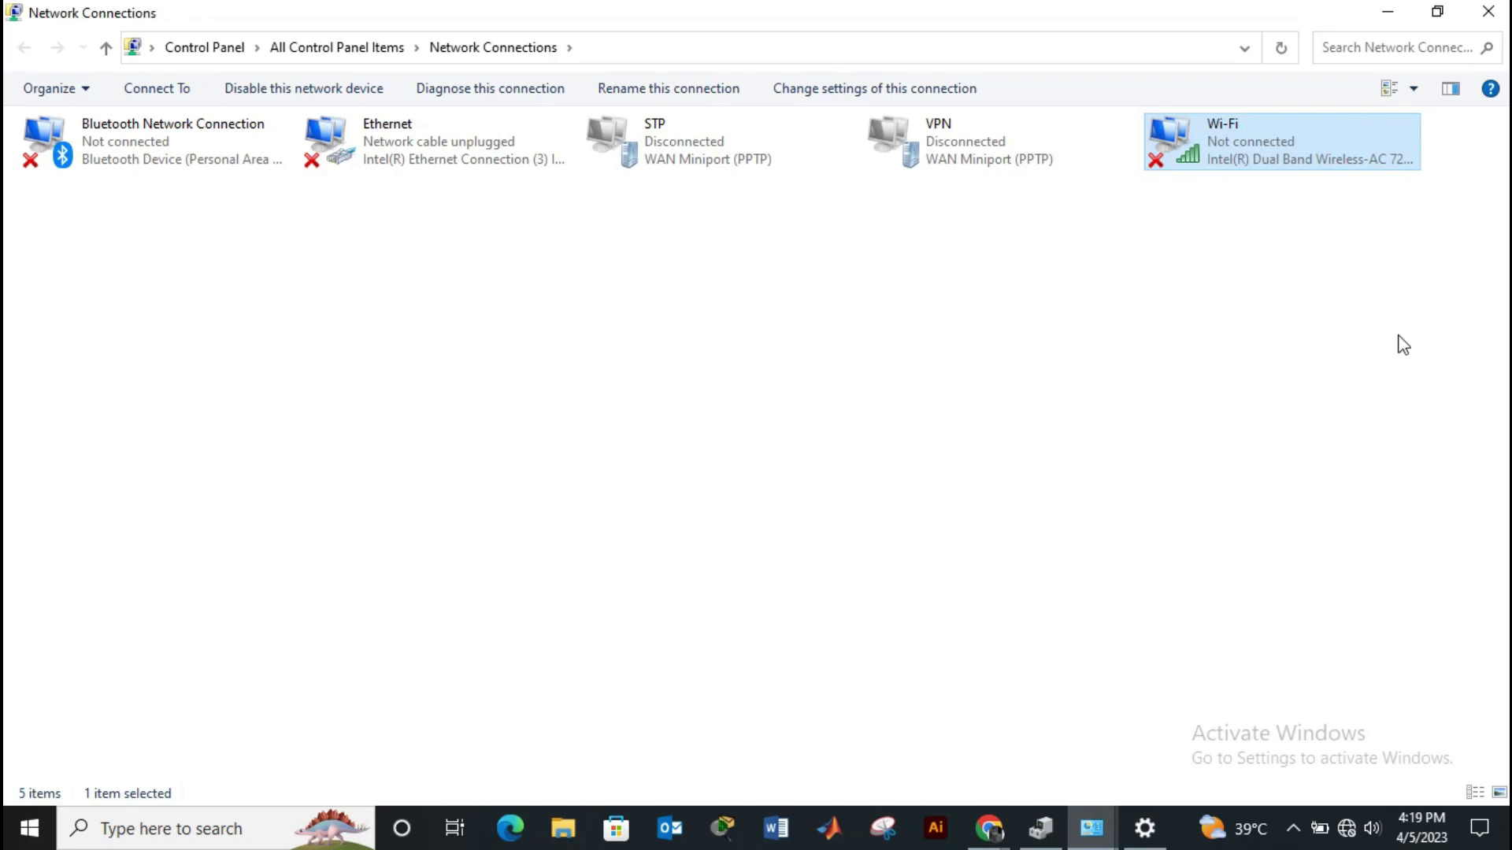
pyautogui.click(1392, 11)
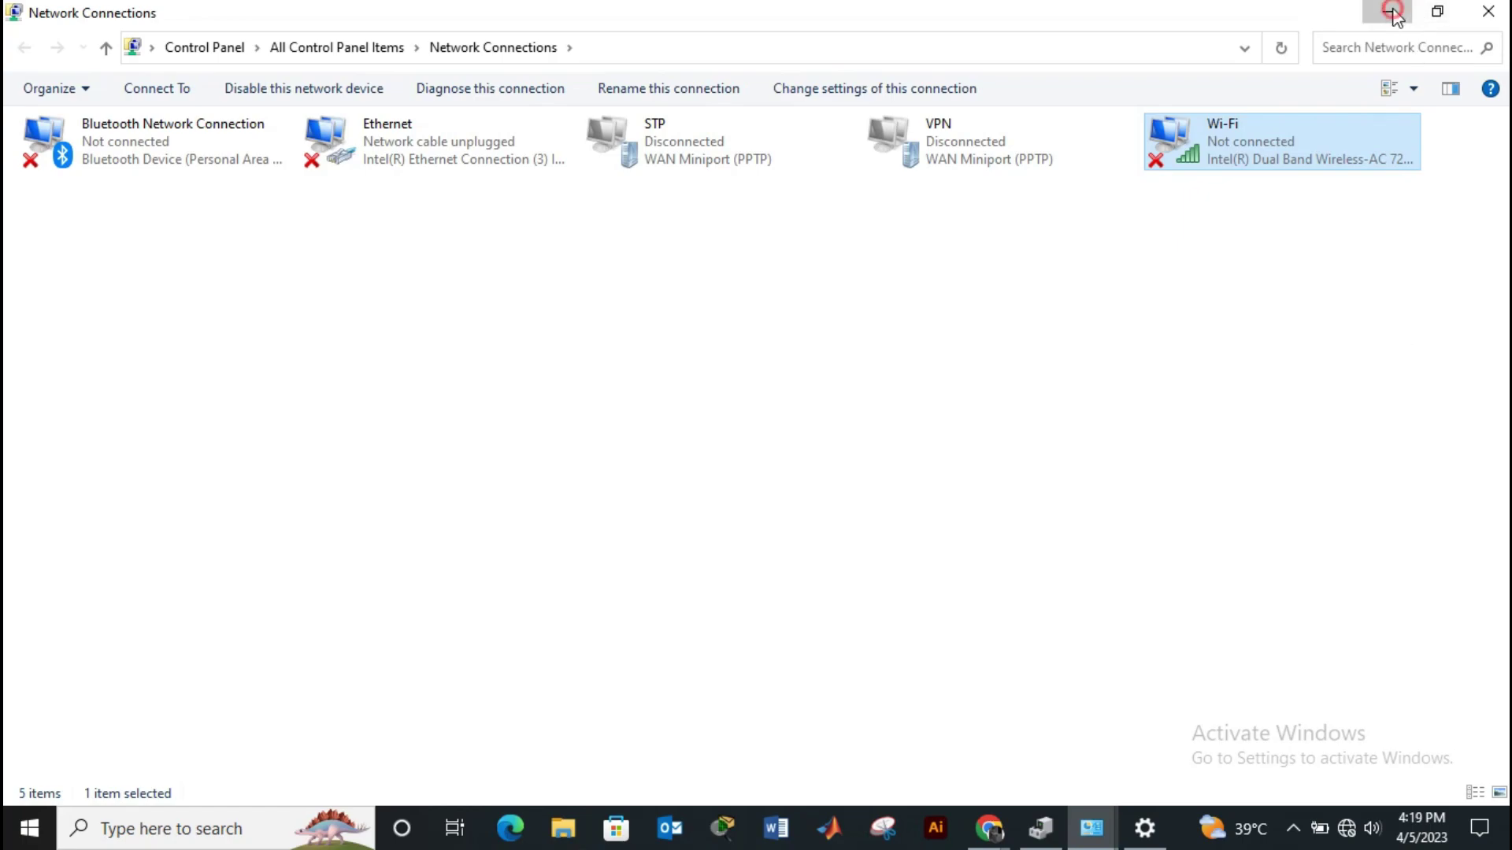
# Search for cmd and run Command Prompt as administrator.
pyautogui.click(158, 827)
pyautogui.write('cmd')
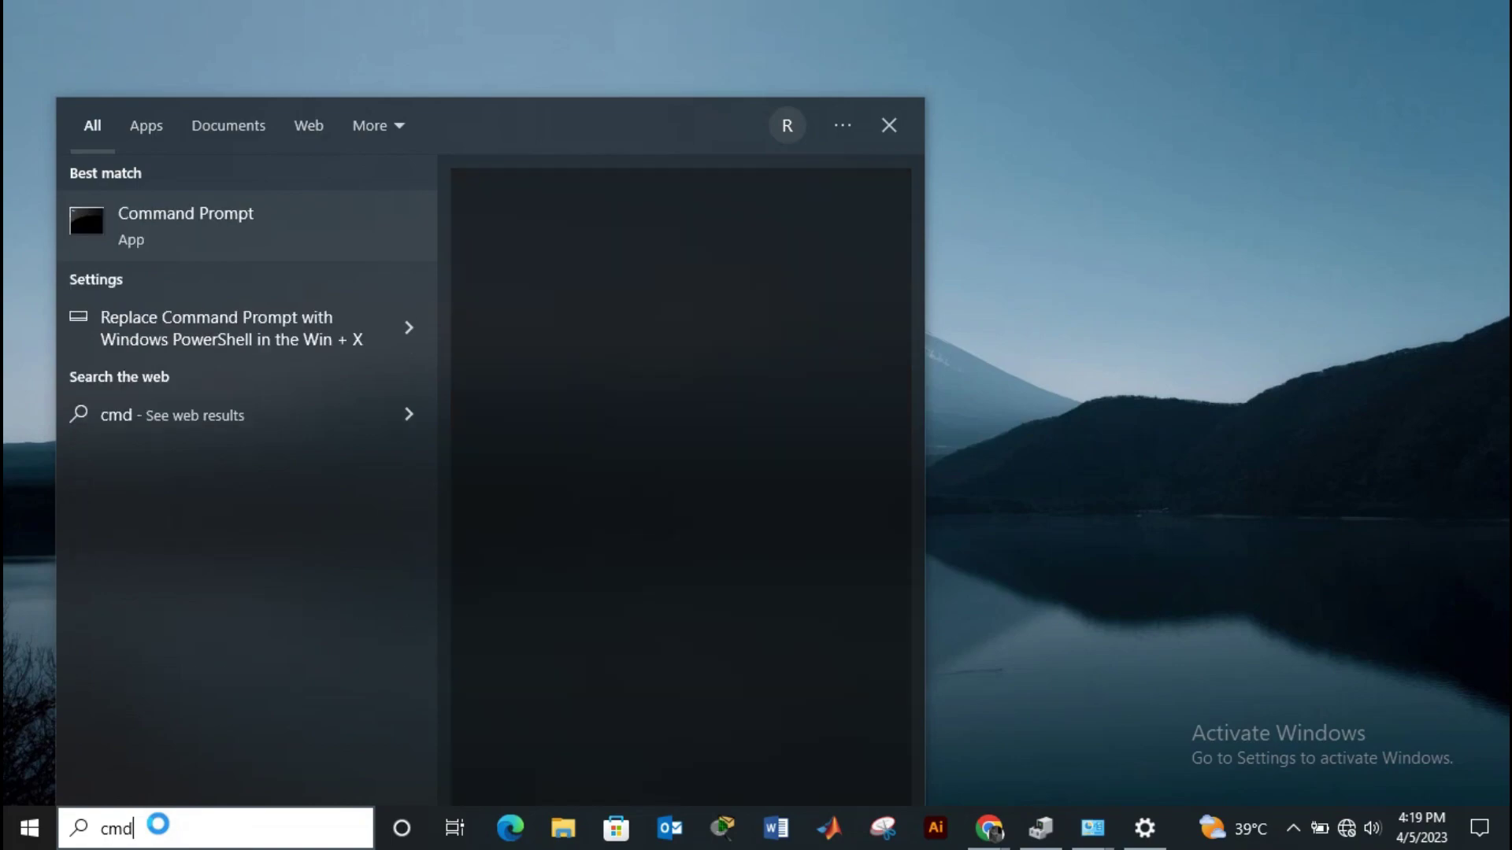
pyautogui.rightClick(282, 226)
pyautogui.click(349, 253)
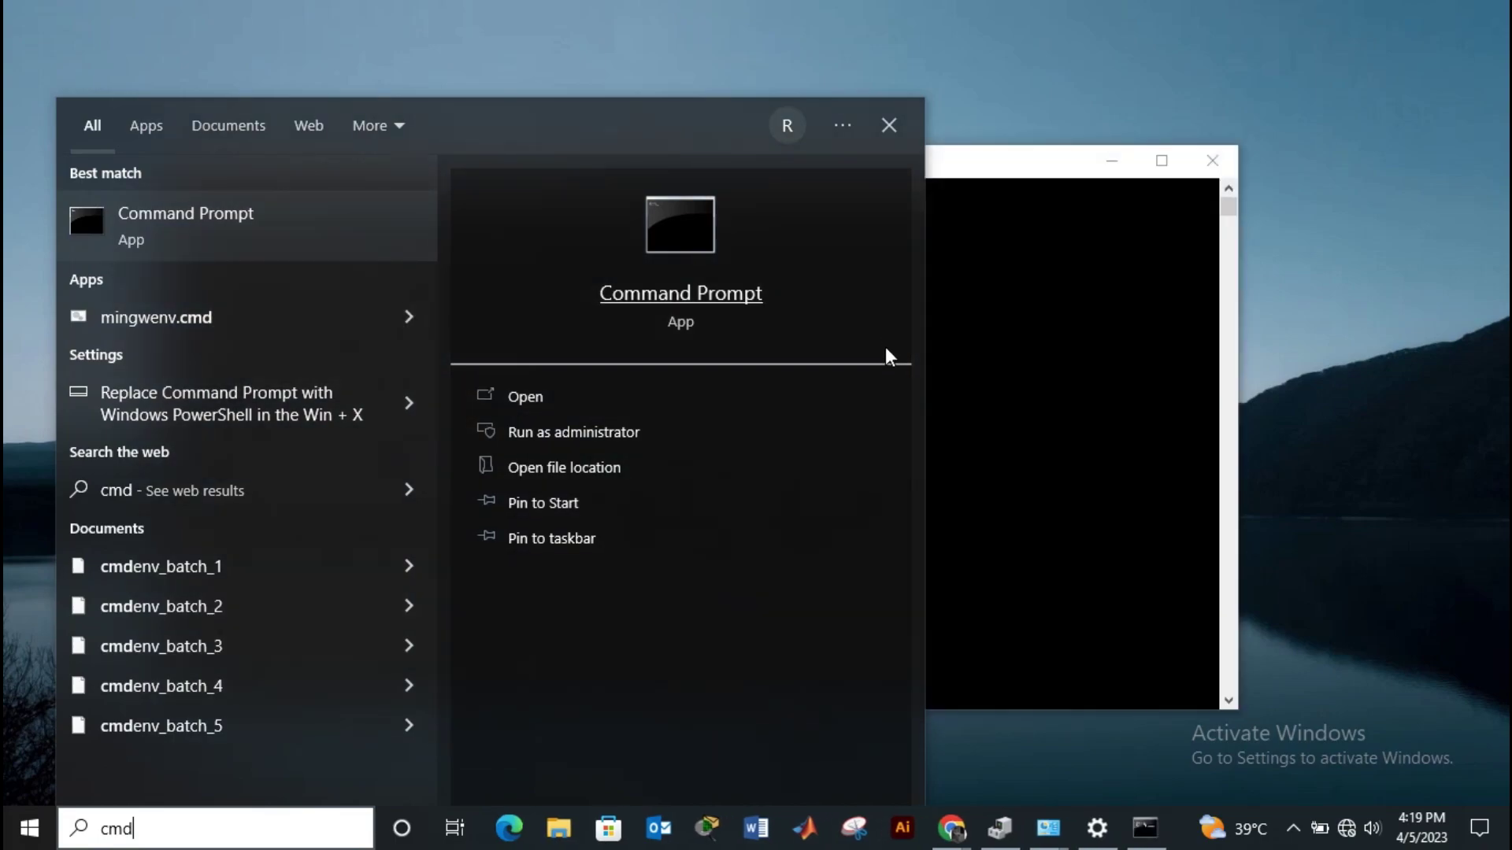
# Run 'netsh winsock reset', then enter 'netsh int ip reset resetlog' at the prompt.
pyautogui.click(1038, 153)
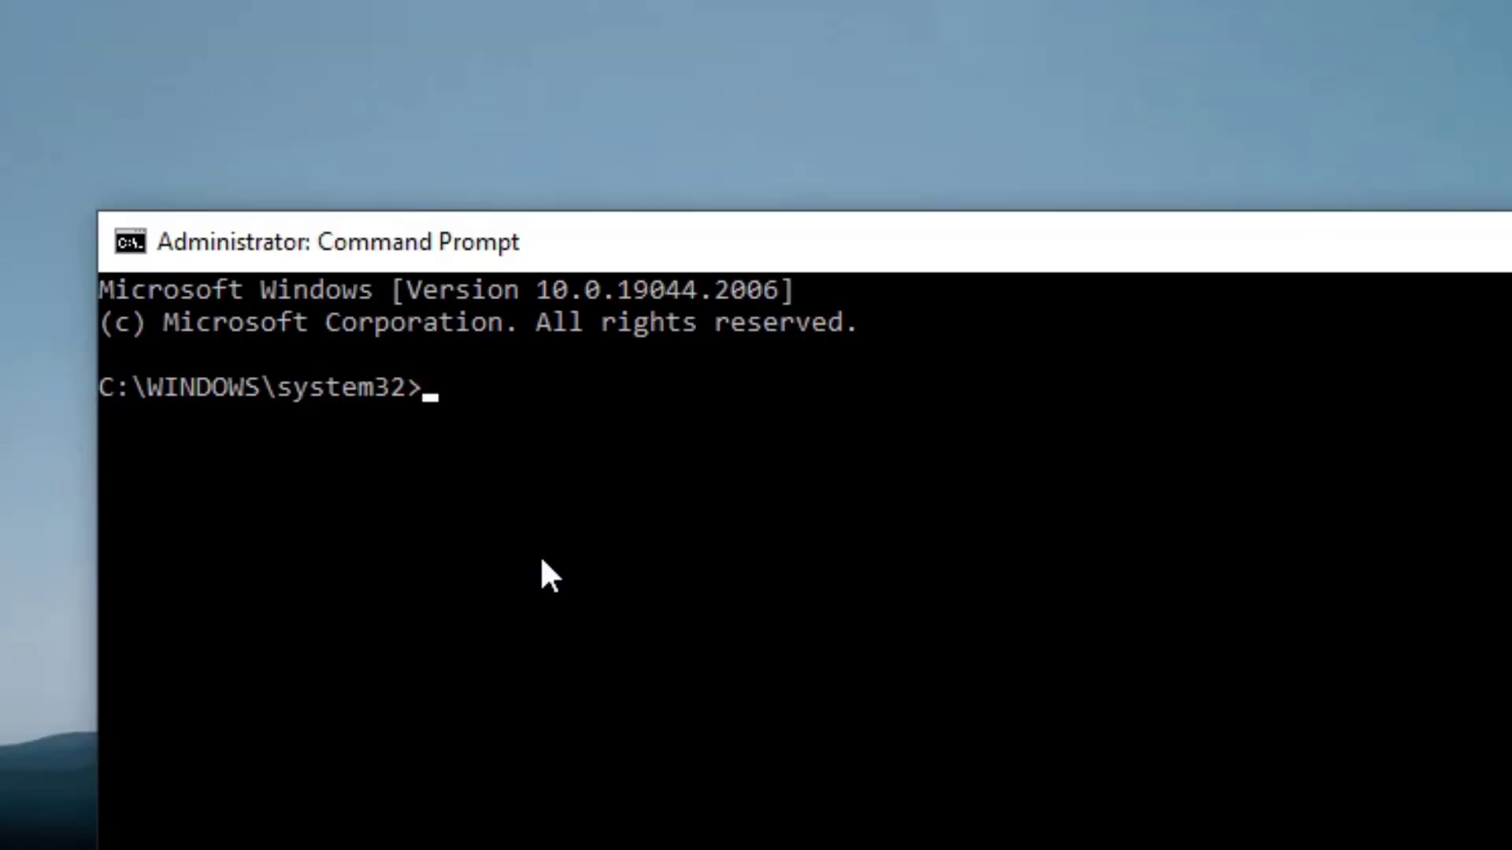
pyautogui.write('netsh winsock reset')
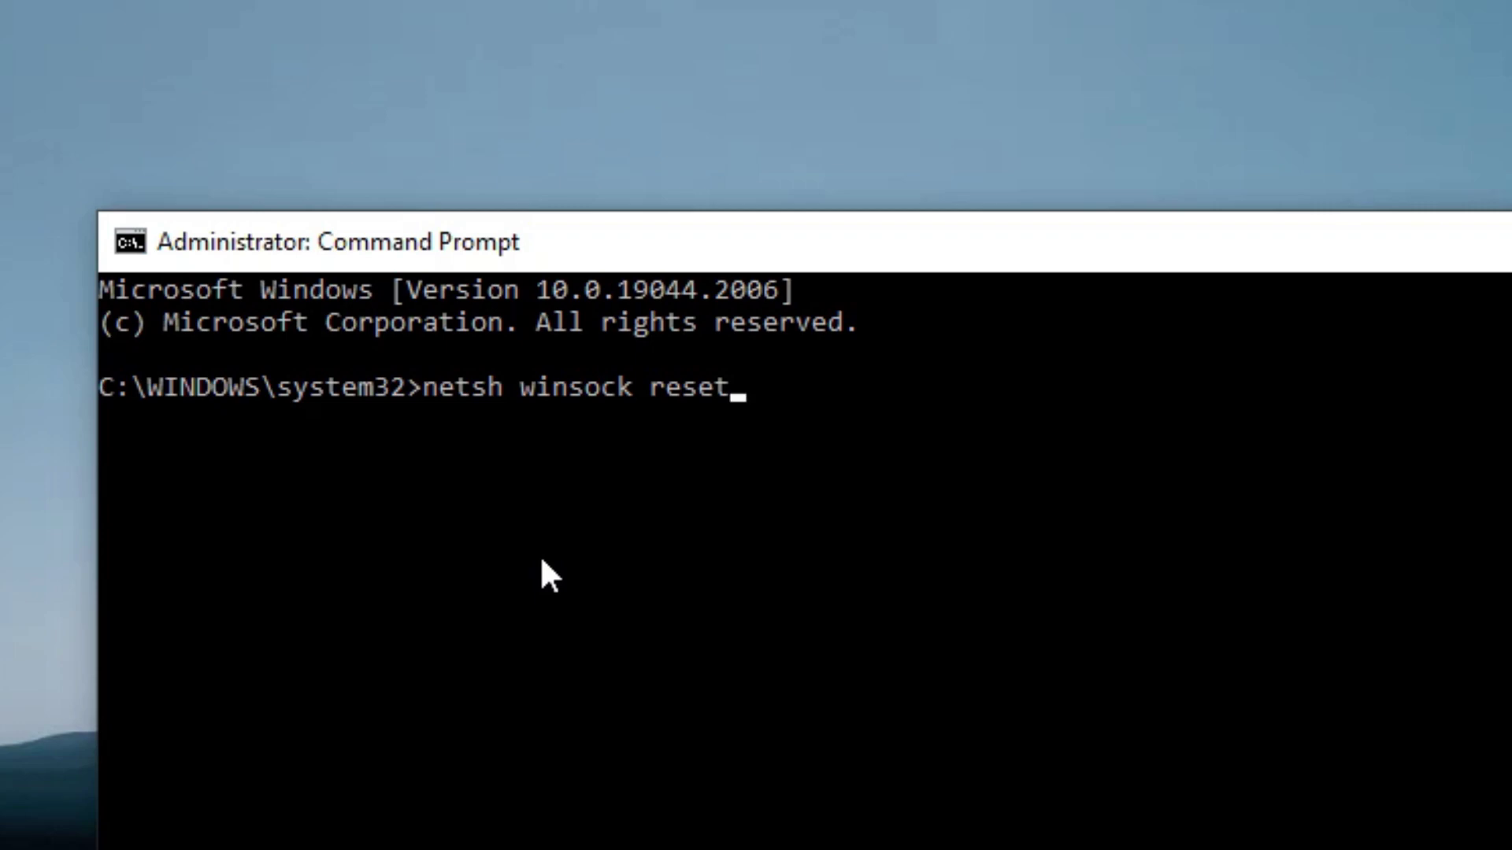
pyautogui.press('Return')
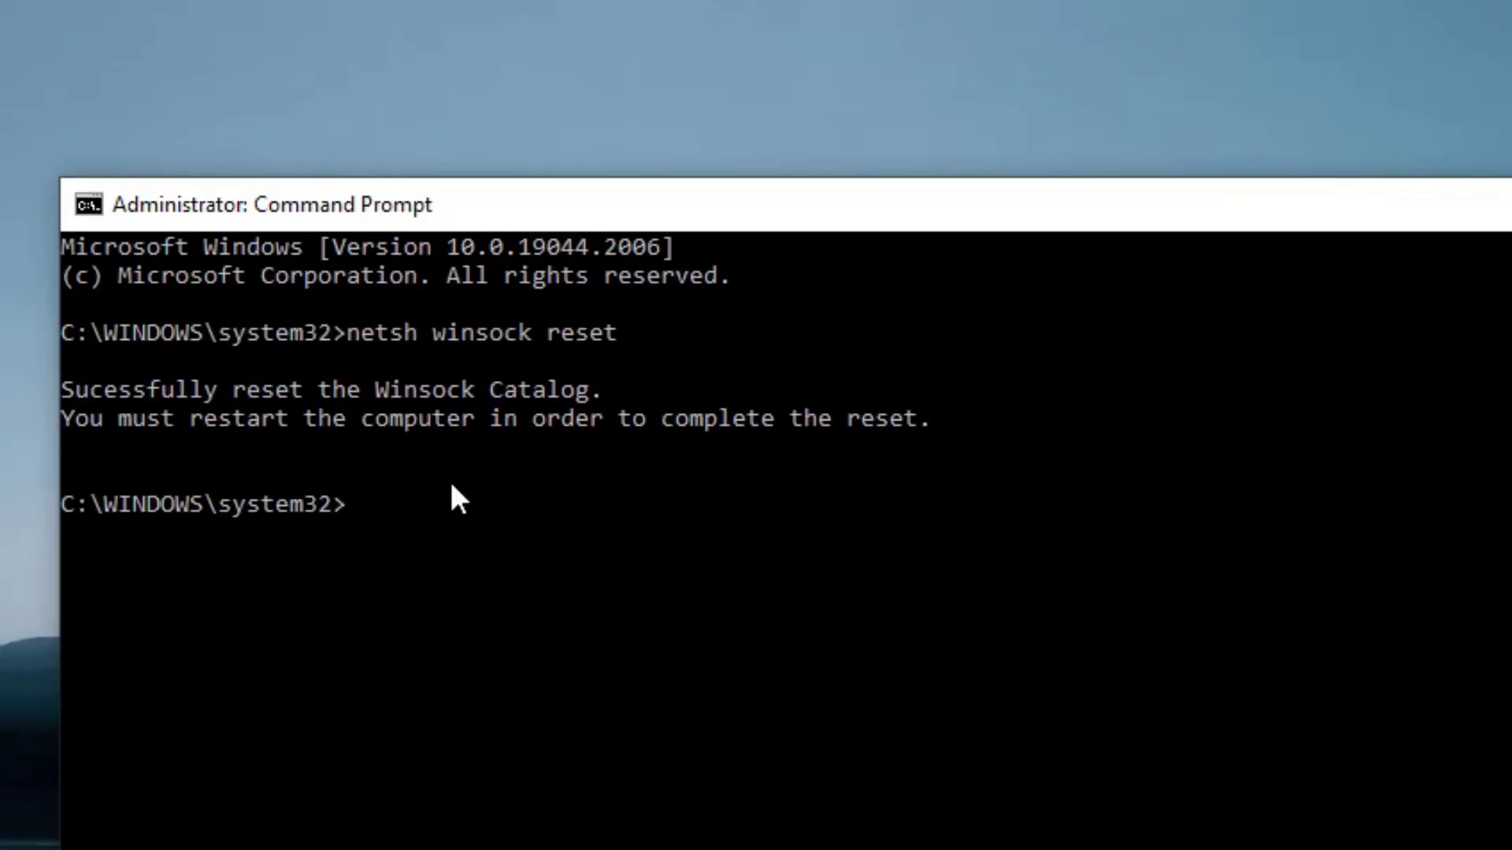
pyautogui.write('netsh int ip reset')
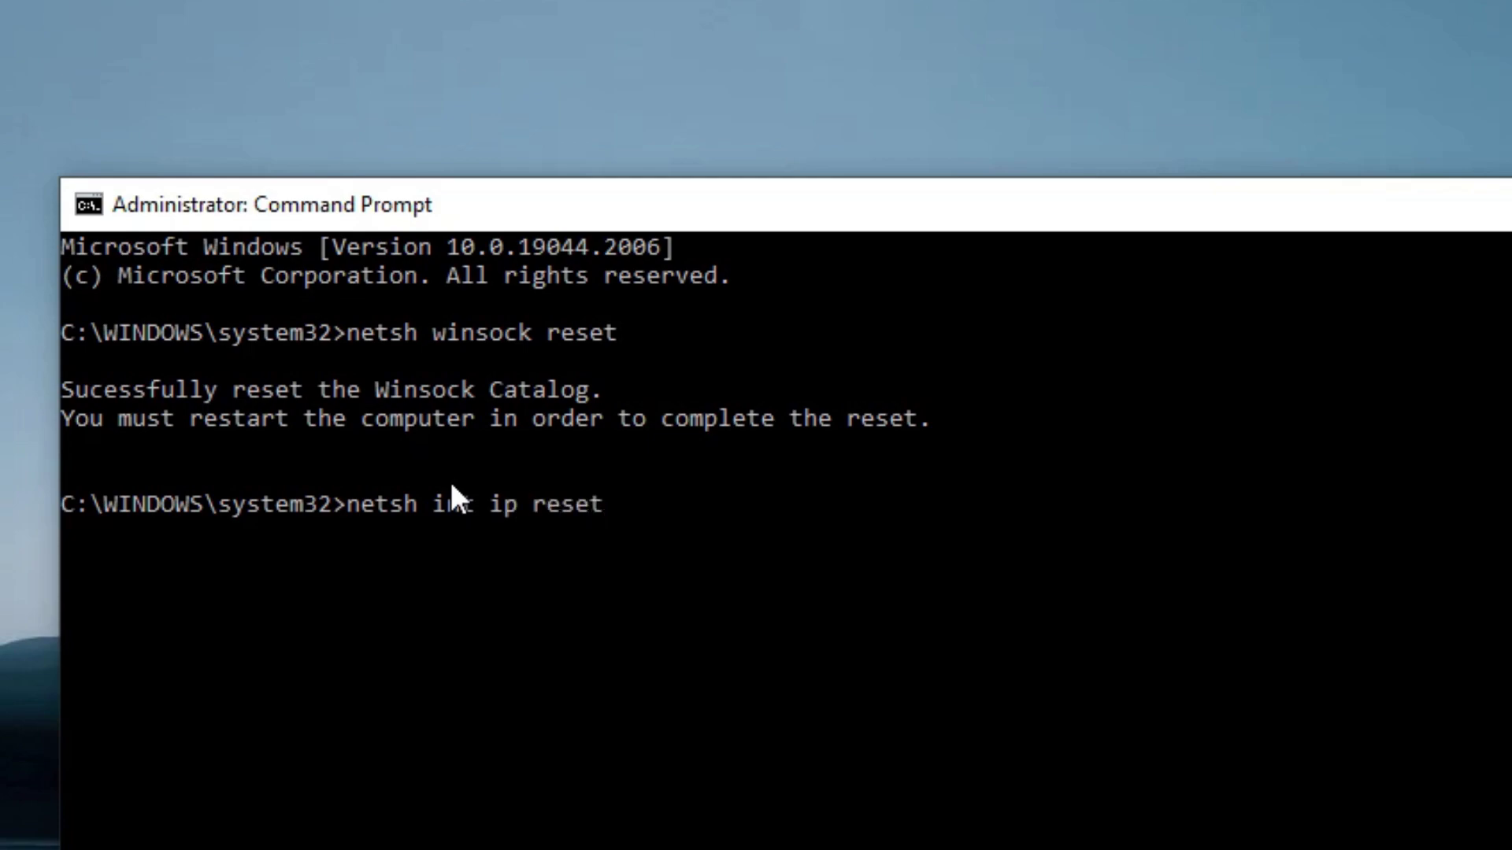
pyautogui.write(' resetlogg')
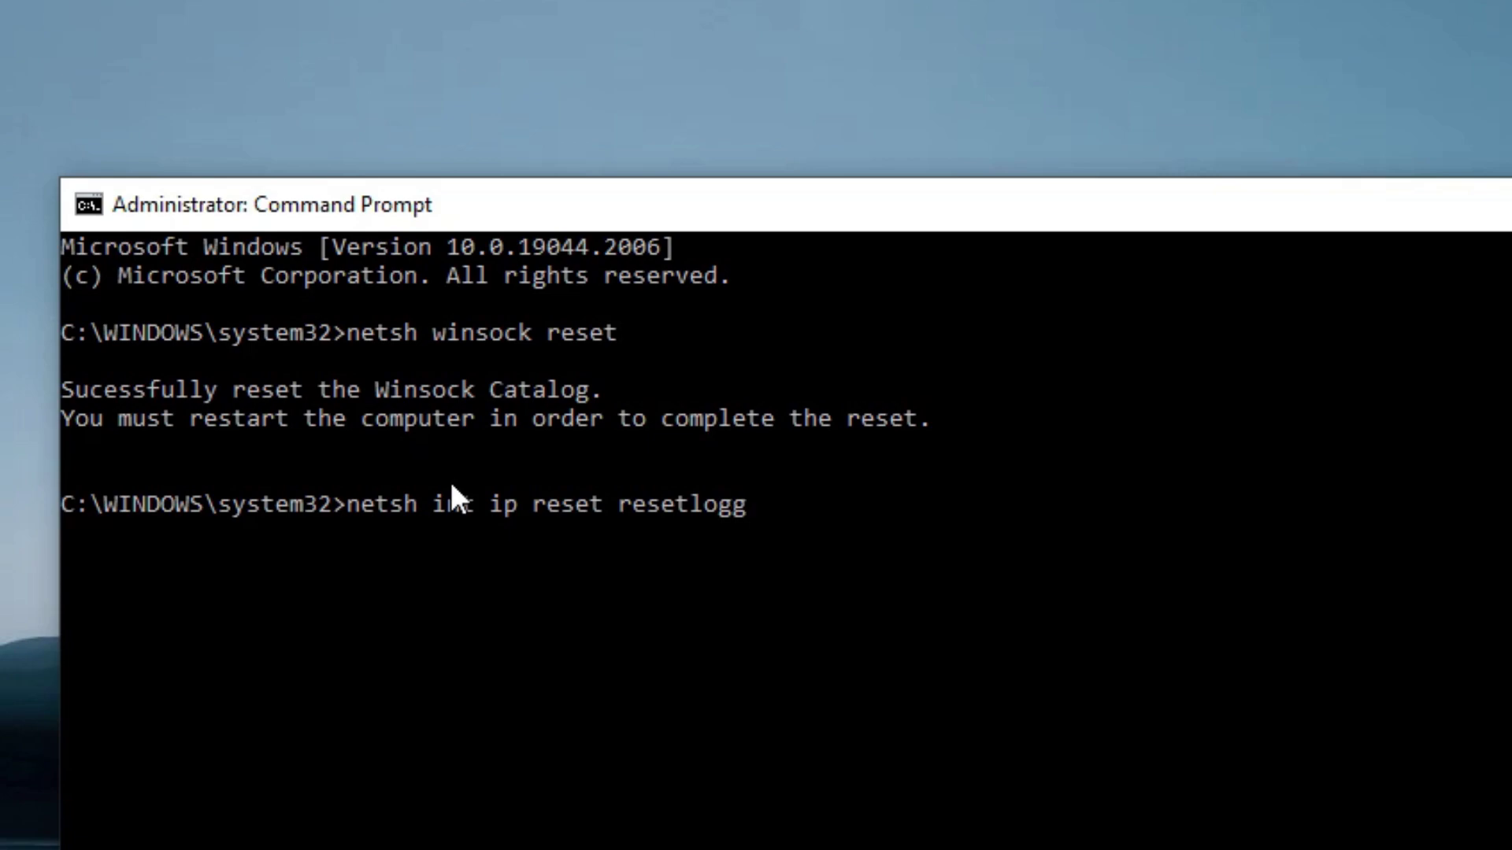
pyautogui.press('BackSpace')
# Run 'netsh int ip reset resetlog.txt' and 'ipconfig /flushdns', then exit the console.
pyautogui.write('.txt')
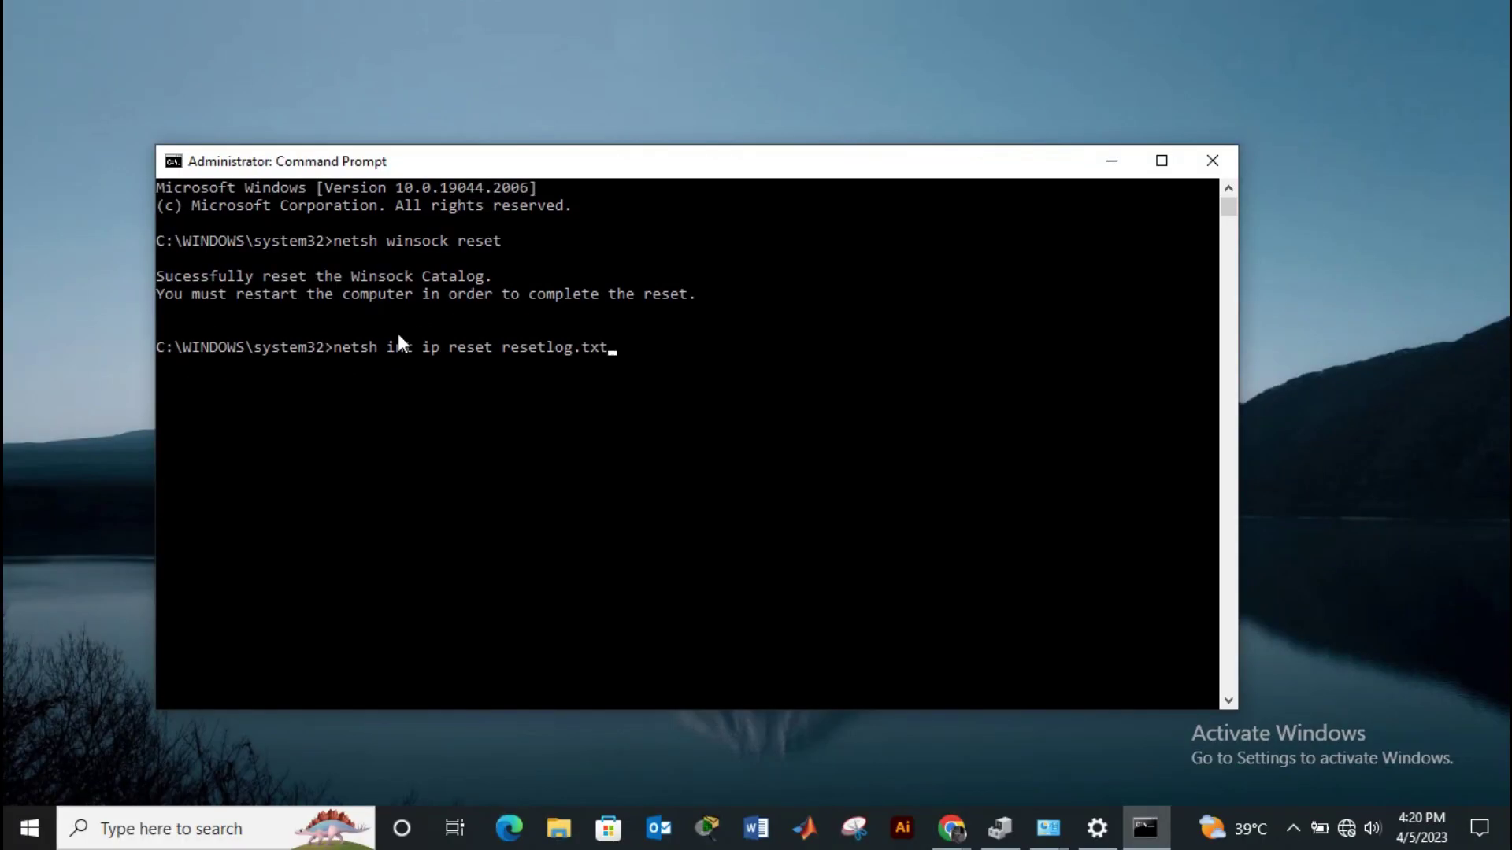
pyautogui.press('Return')
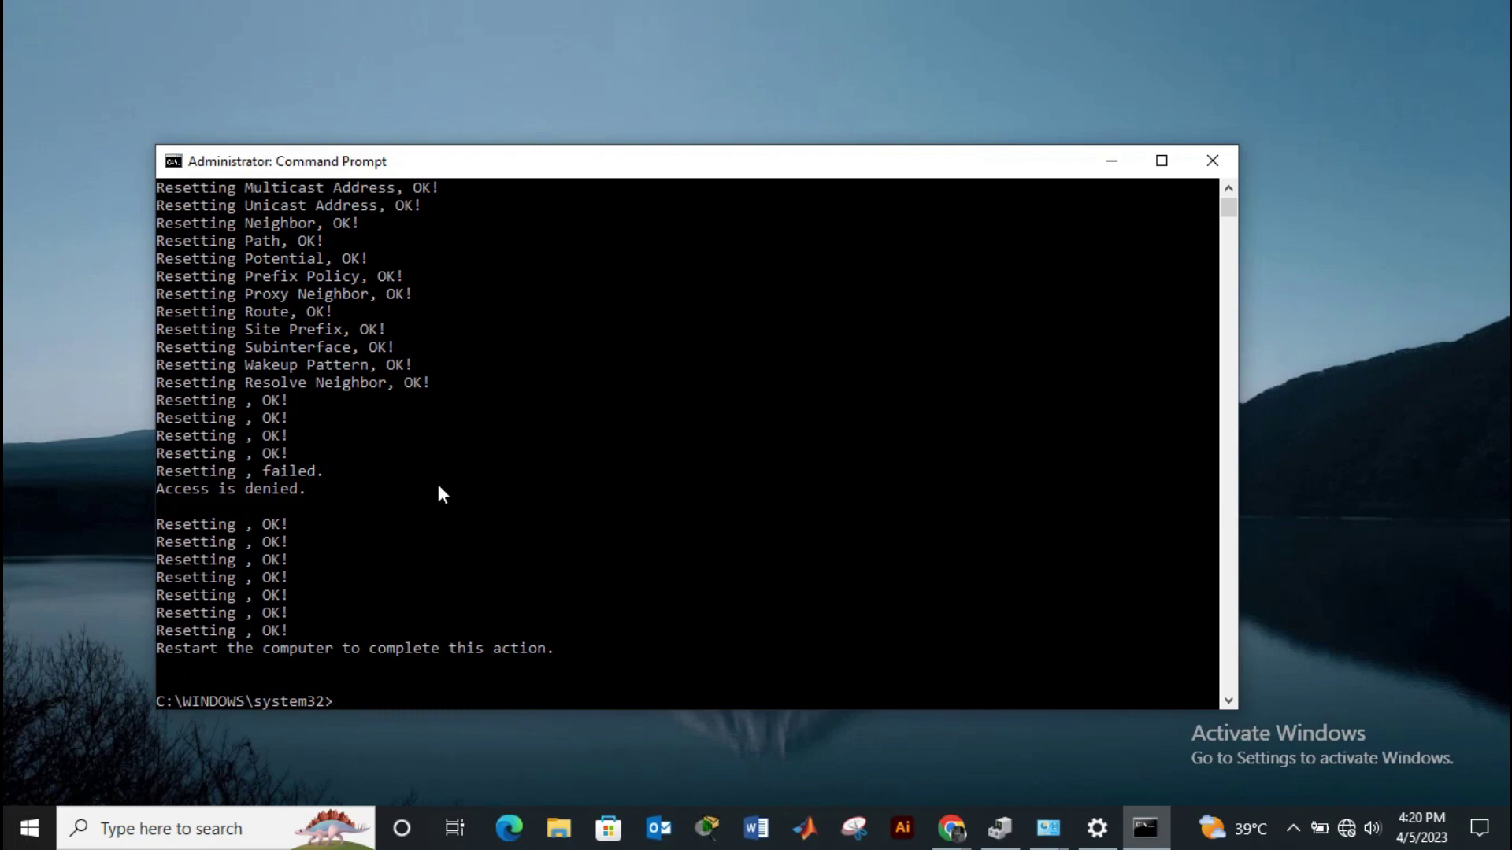
pyautogui.write('ipconfig')
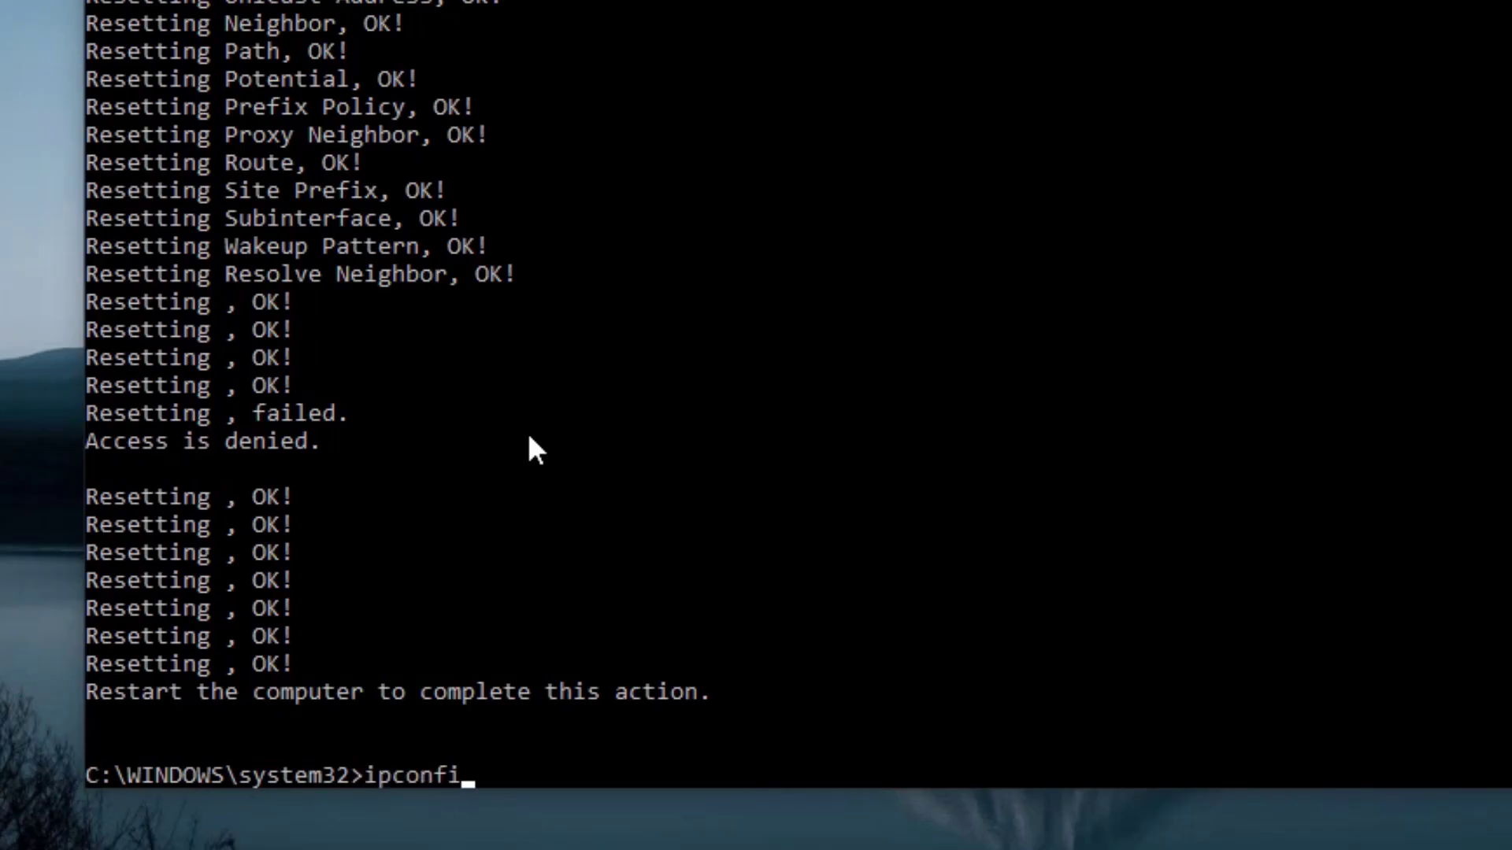
pyautogui.write('/')
pyautogui.press('BackSpace')
pyautogui.write('/flash')
pyautogui.press('BackSpace')
pyautogui.press('BackSpace')
pyautogui.press('BackSpace')
pyautogui.press('BackSpace')
pyautogui.write('lushdns')
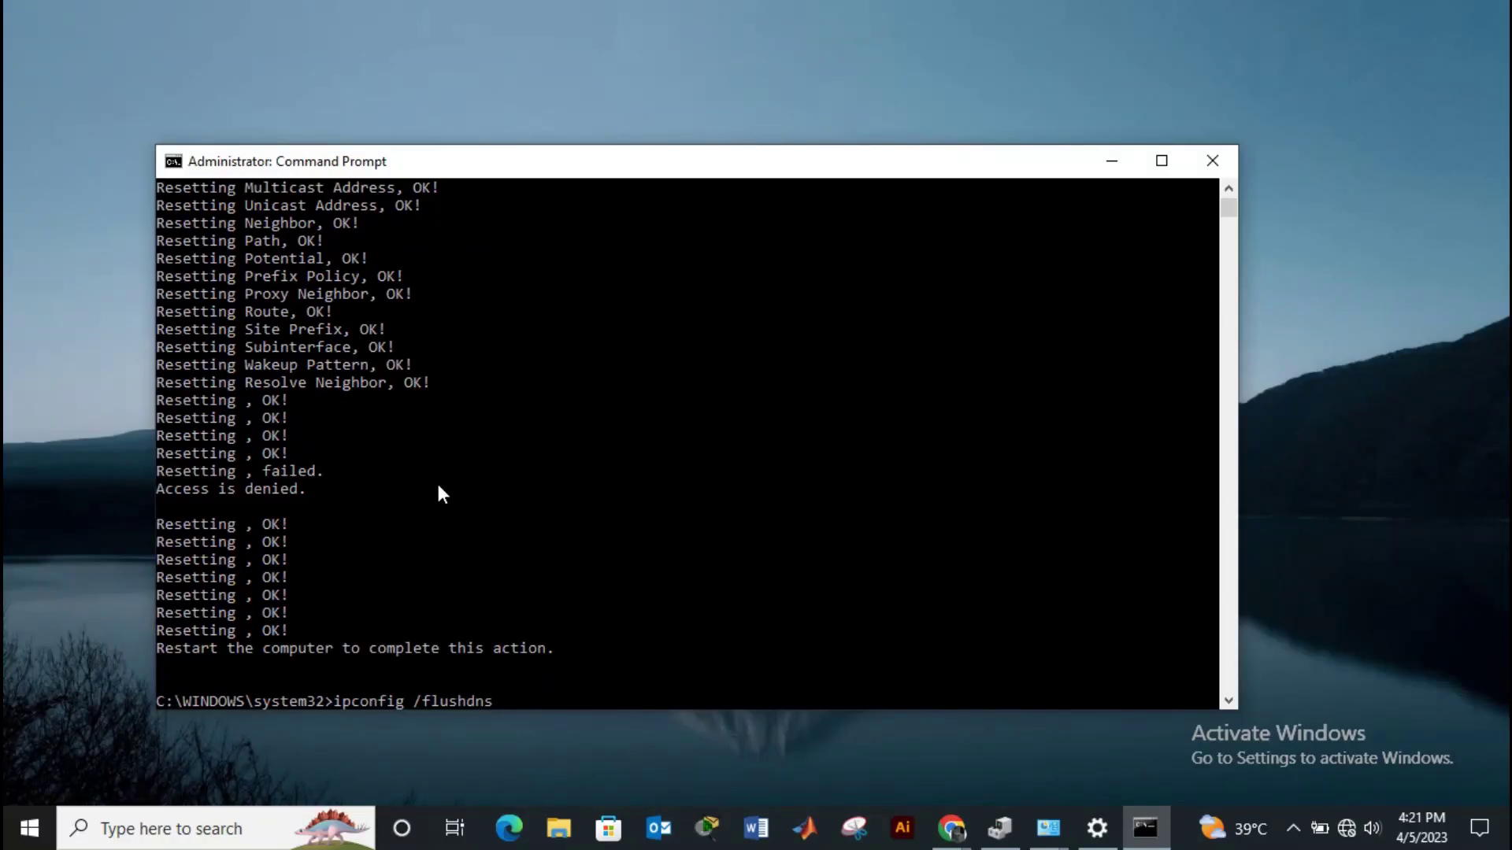
pyautogui.press('Return')
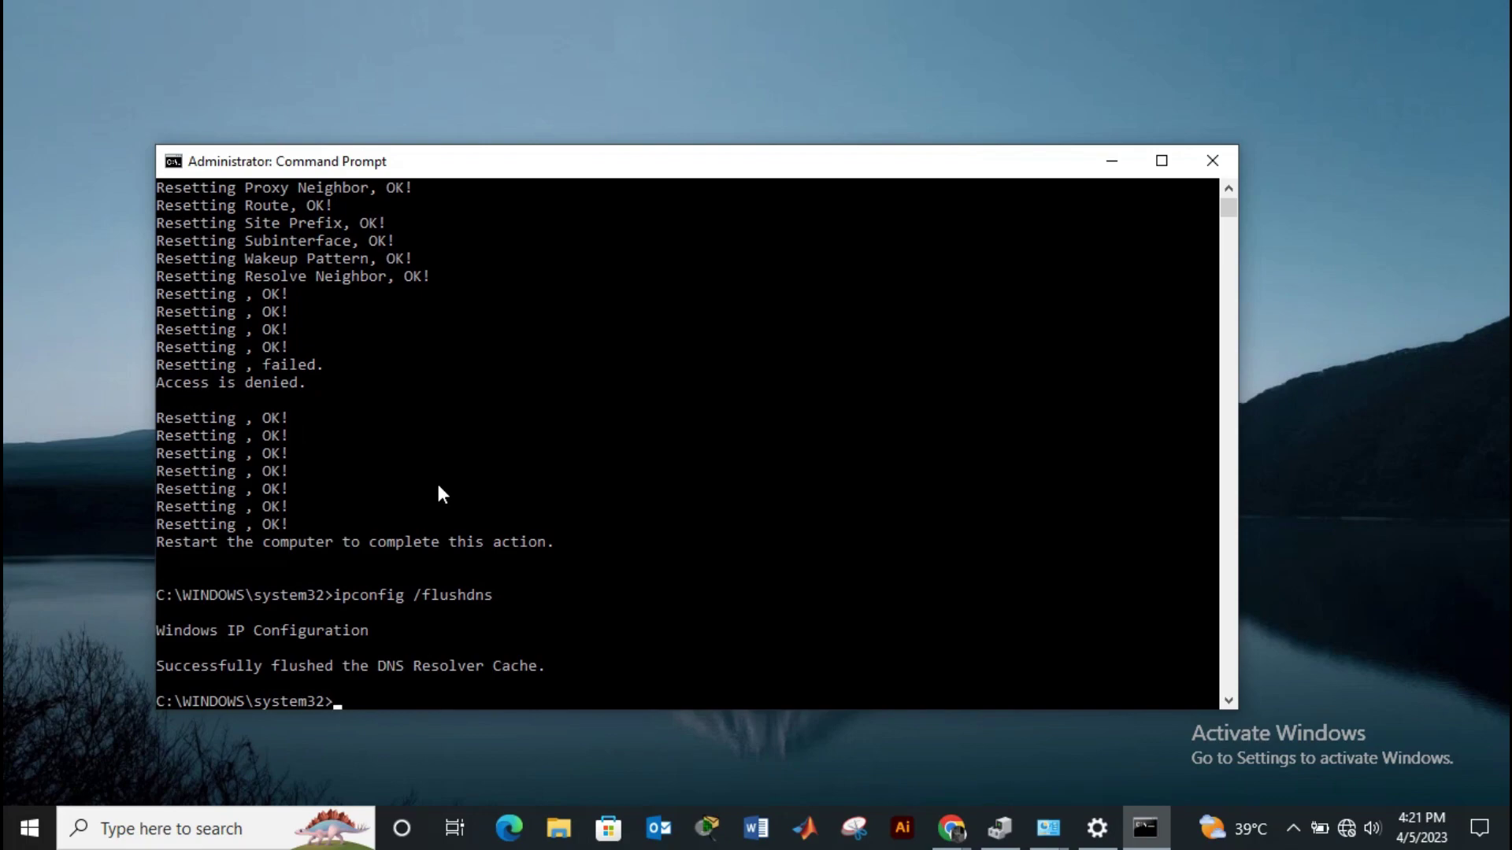
pyautogui.write('exit')
pyautogui.press('Return')
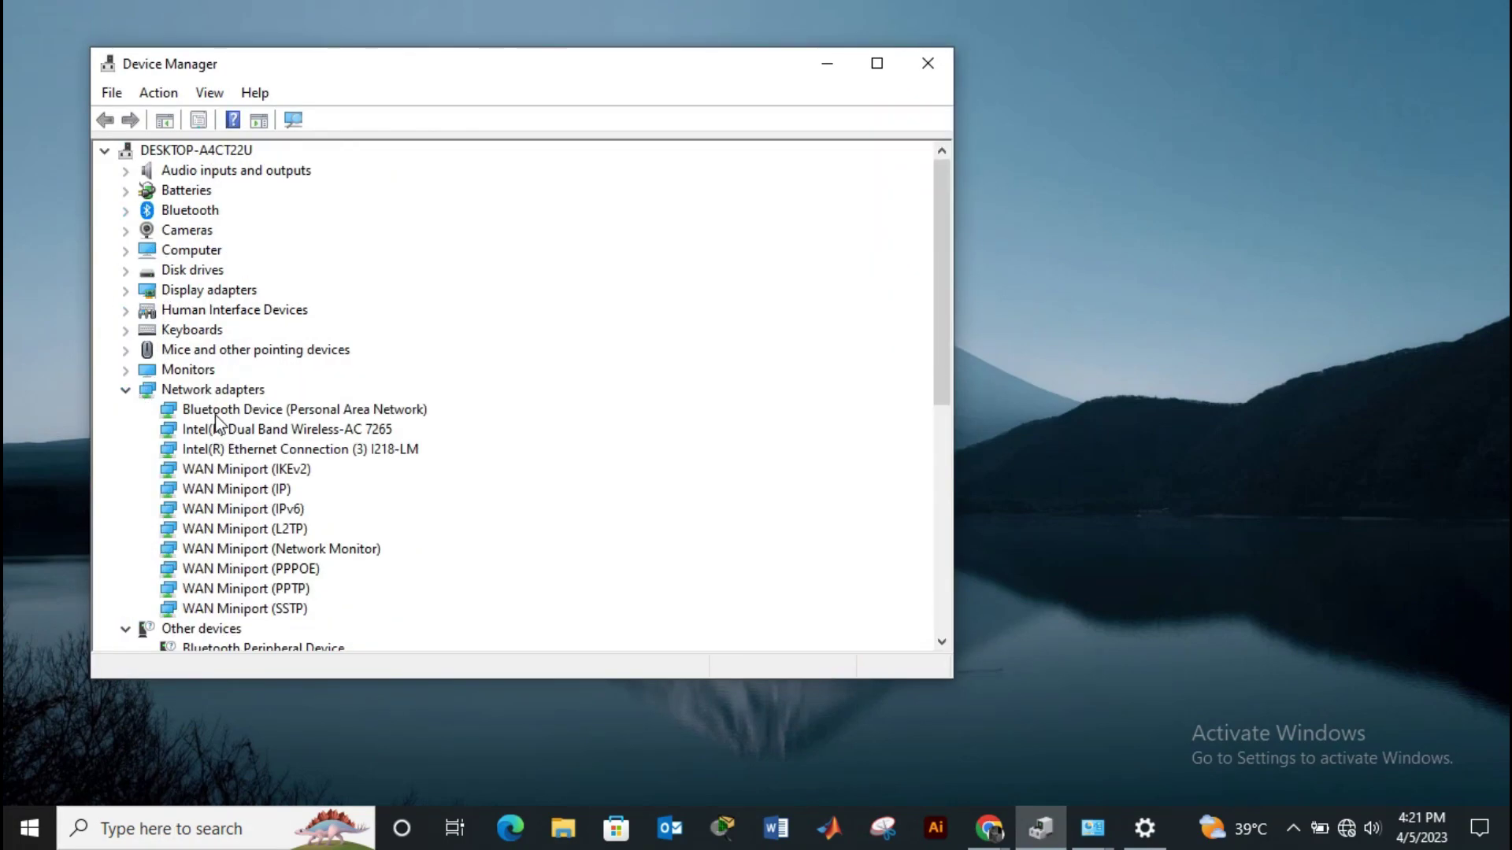
# Collapse the Other devices group and connect to a Wi-Fi network from the tray list.
pyautogui.scroll(-2, 236, 430)
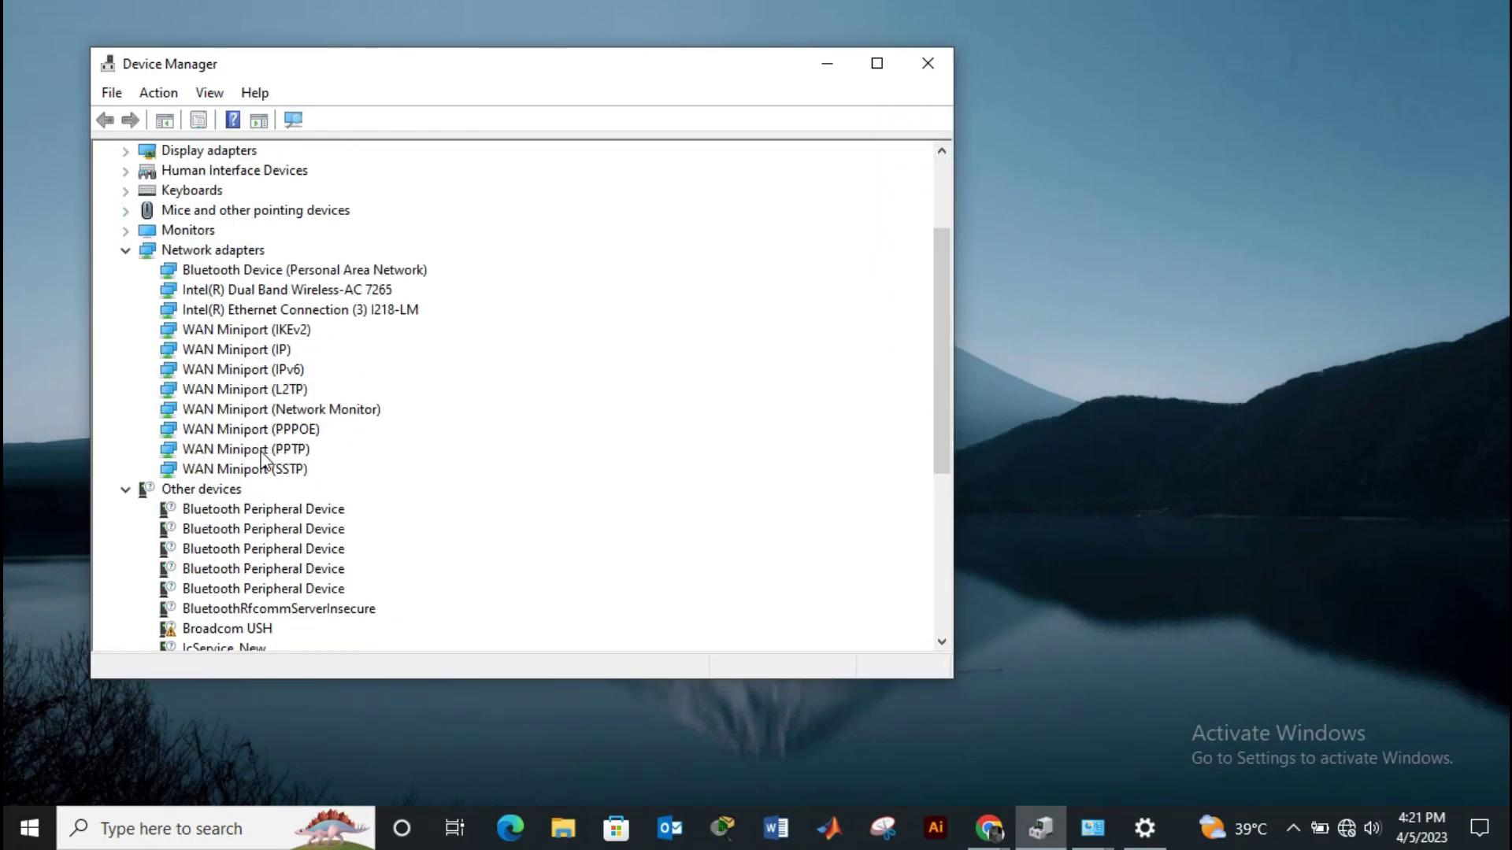
pyautogui.click(123, 490)
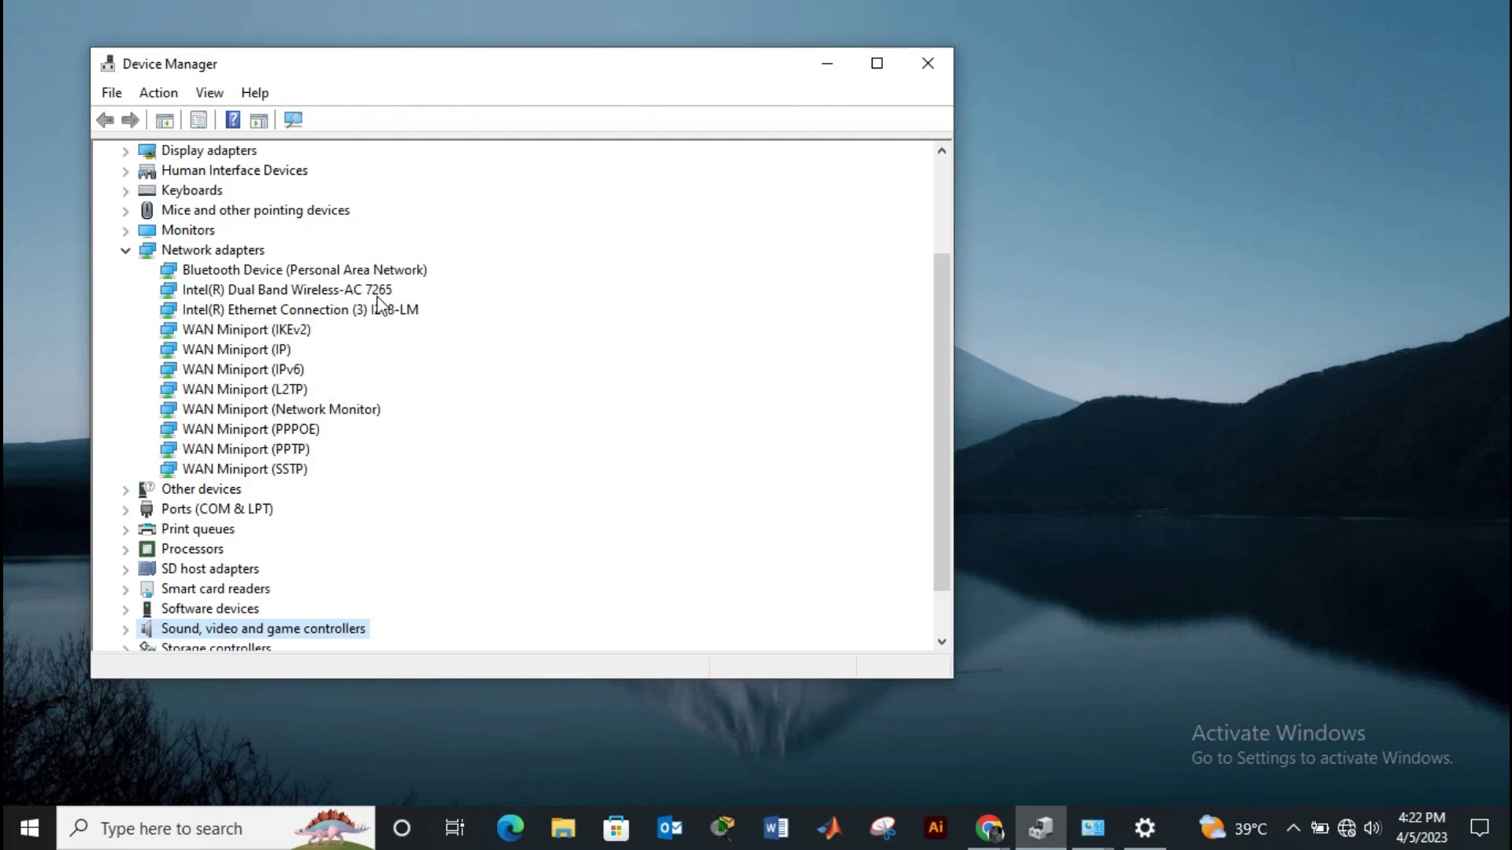
pyautogui.click(1347, 828)
pyautogui.click(1260, 346)
pyautogui.click(1461, 435)
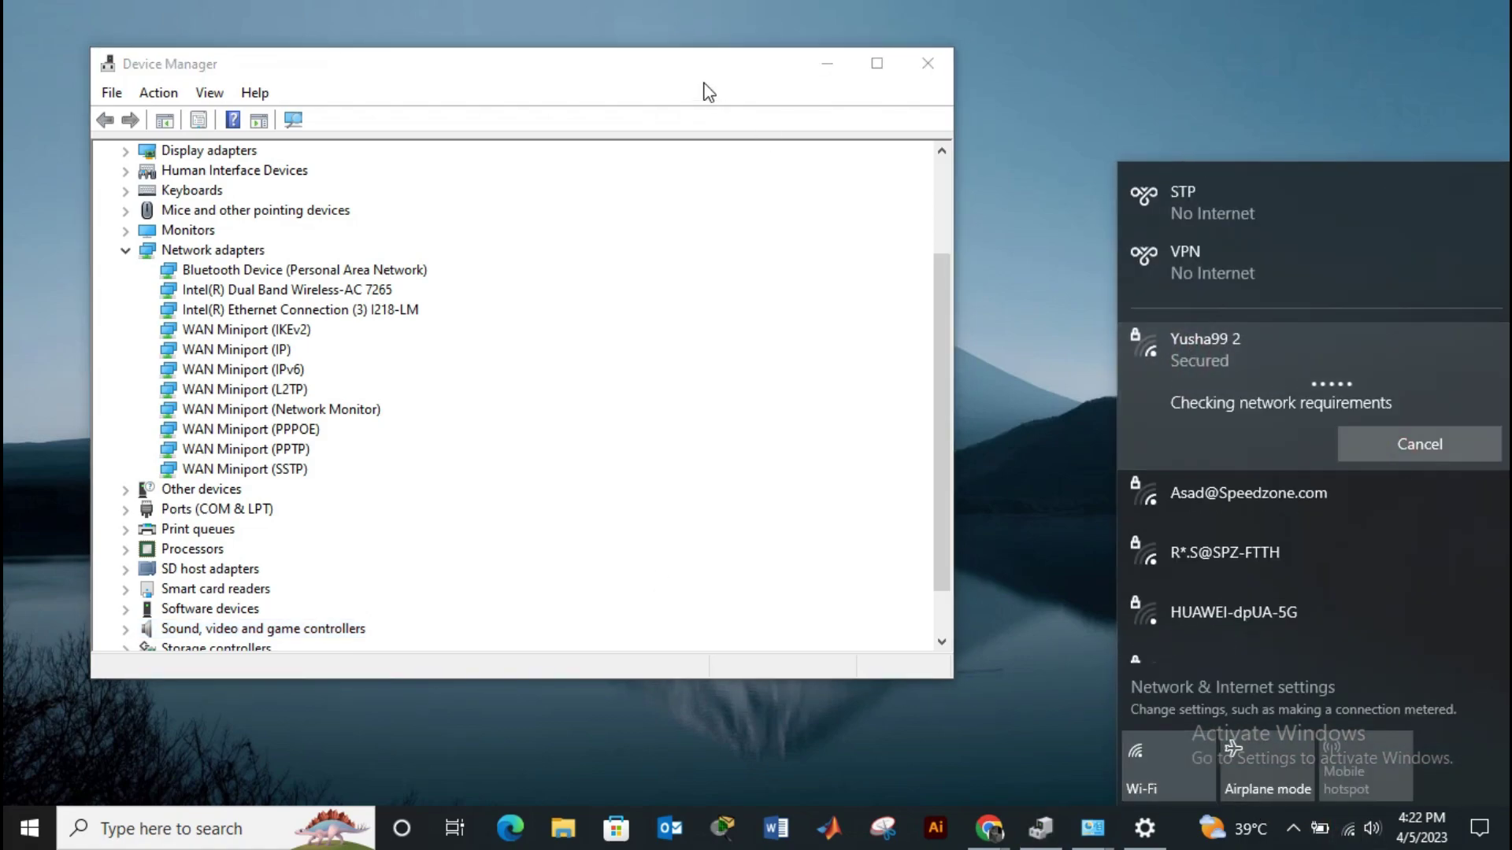
pyautogui.click(704, 90)
# Reopen Device Manager by searching 'device' and expand Network adapters to review them.
pyautogui.click(112, 92)
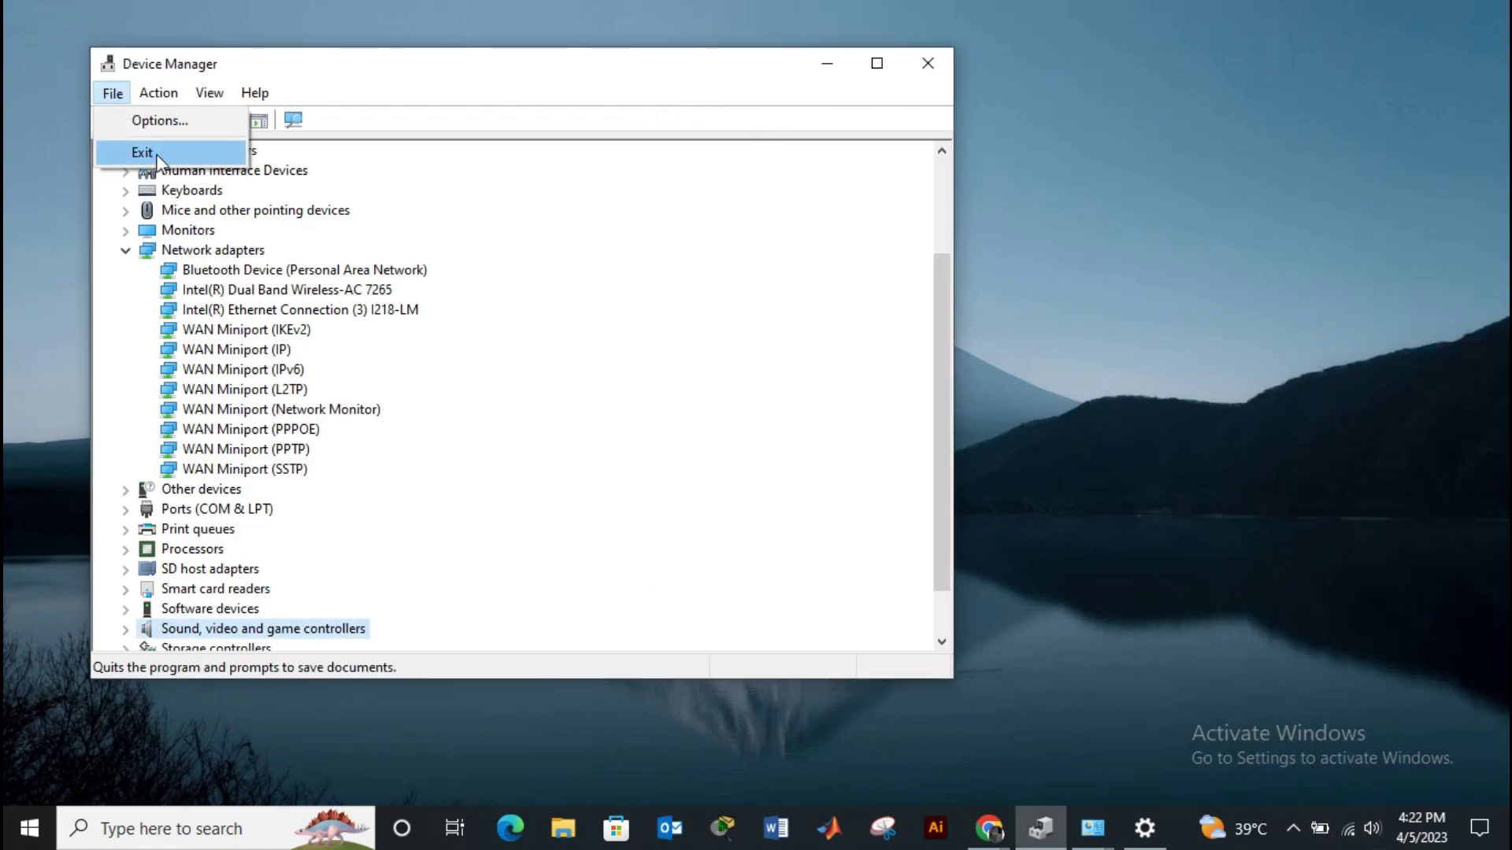
pyautogui.click(109, 148)
pyautogui.click(186, 827)
pyautogui.write('device')
pyautogui.press('Return')
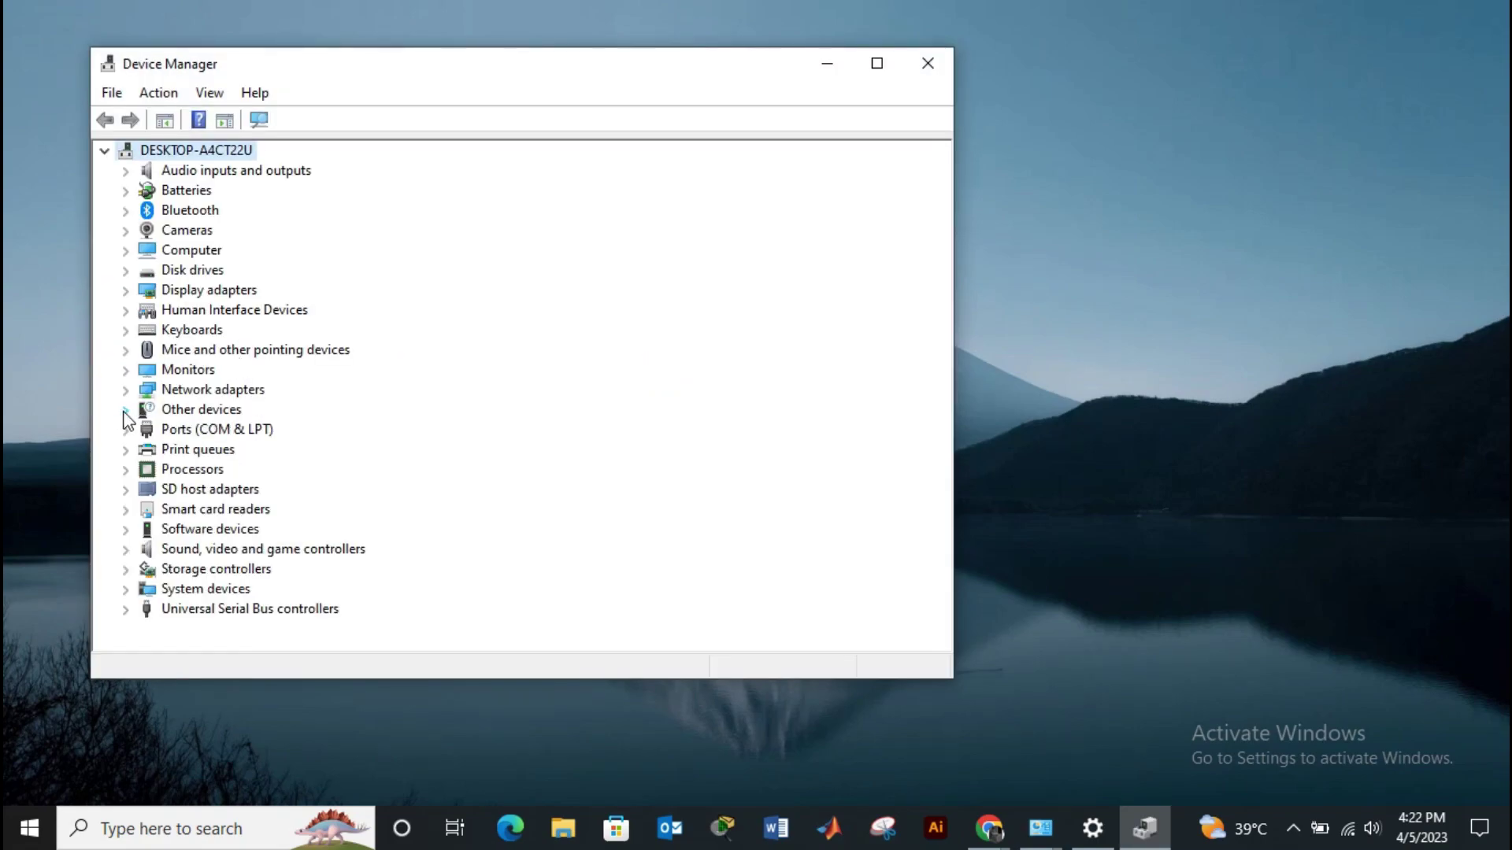
pyautogui.click(124, 388)
pyautogui.scroll(-2, 337, 544)
pyautogui.scroll(3, 339, 473)
pyautogui.click(344, 411)
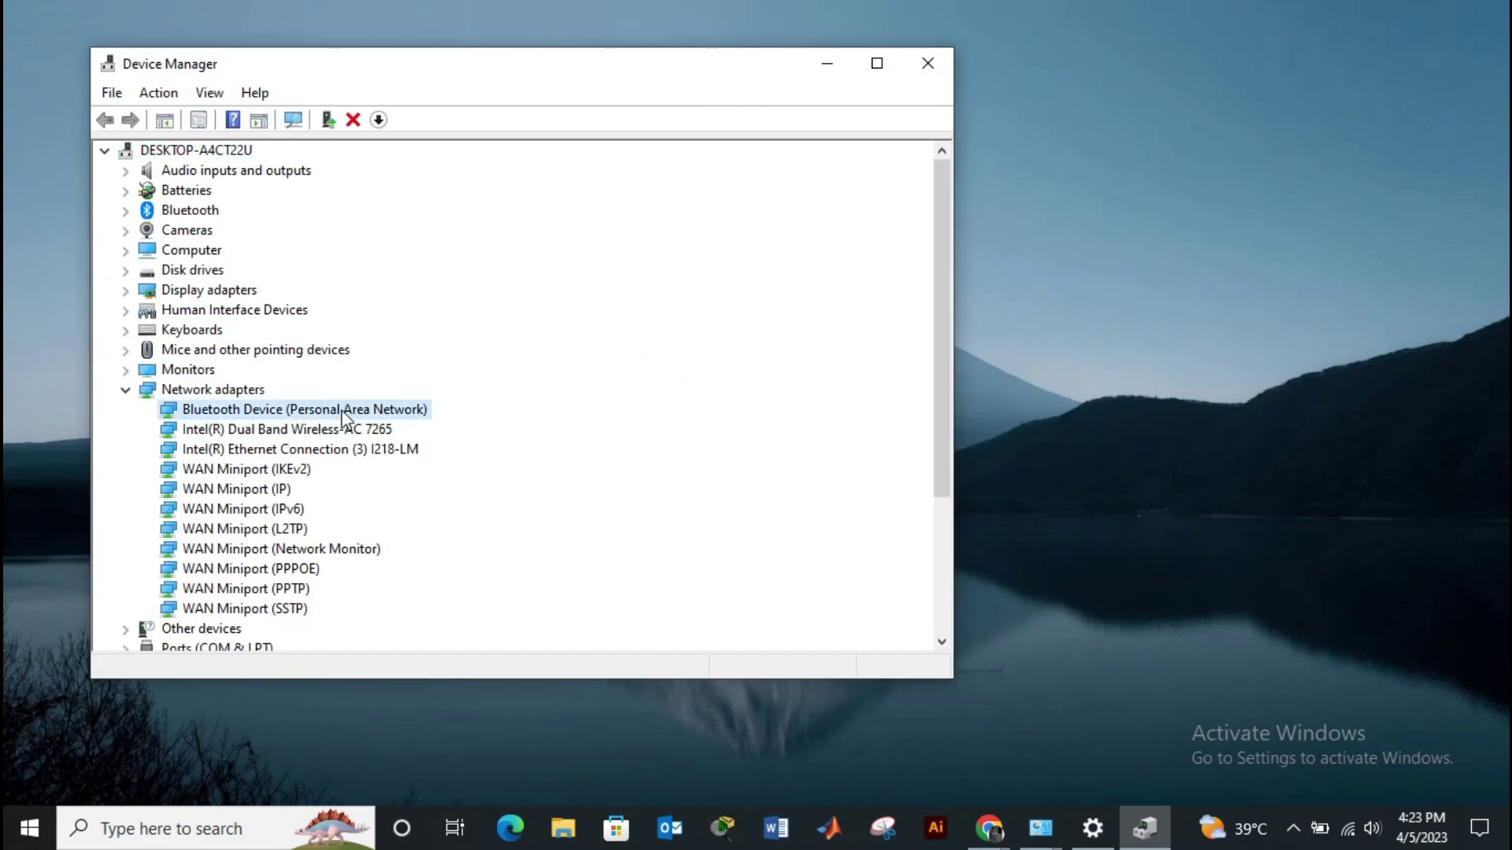
pyautogui.click(375, 450)
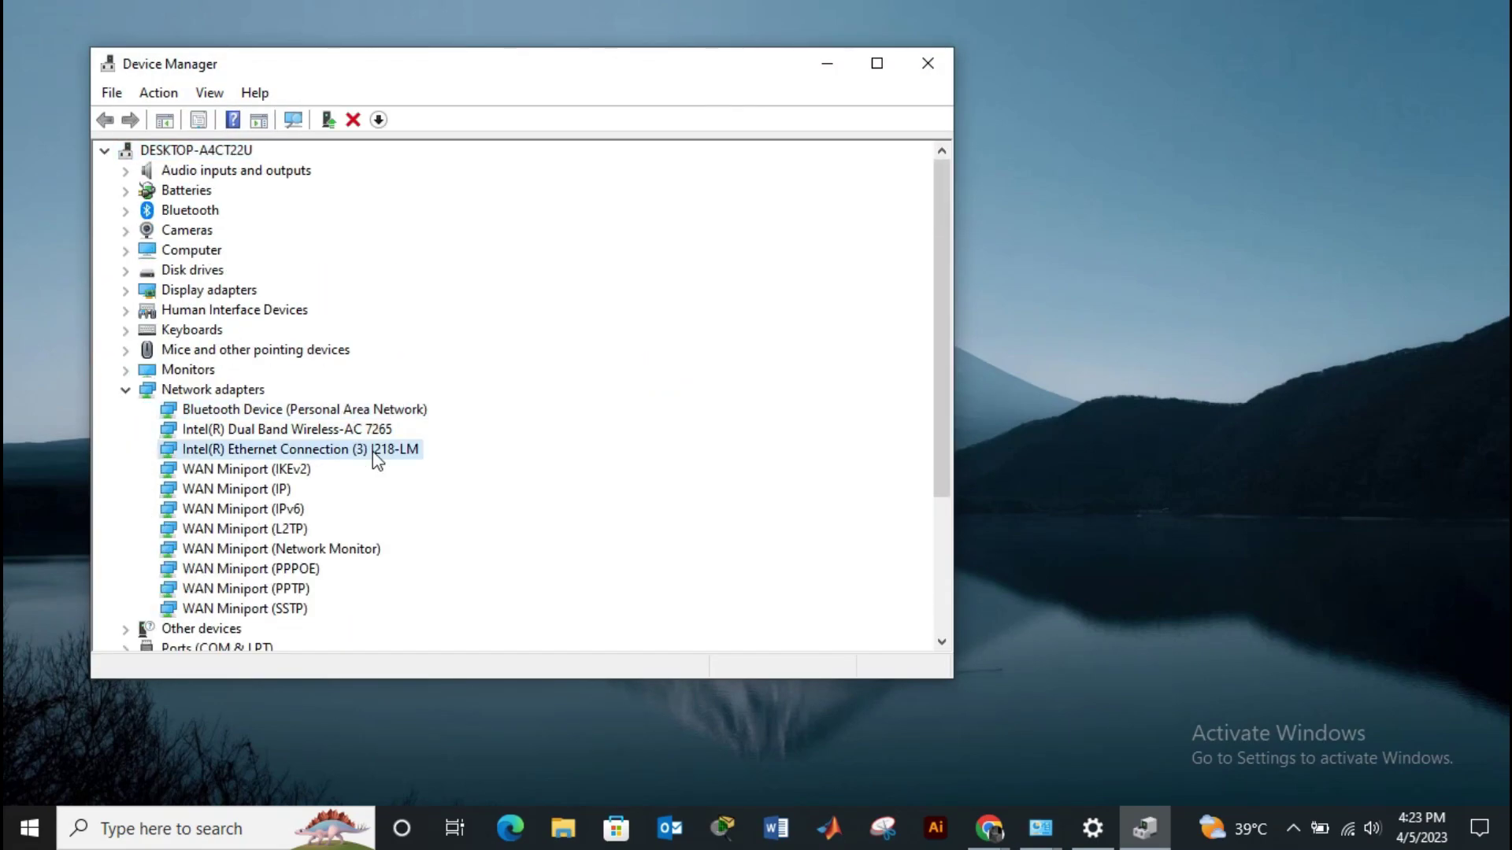
pyautogui.scroll(-2, 375, 456)
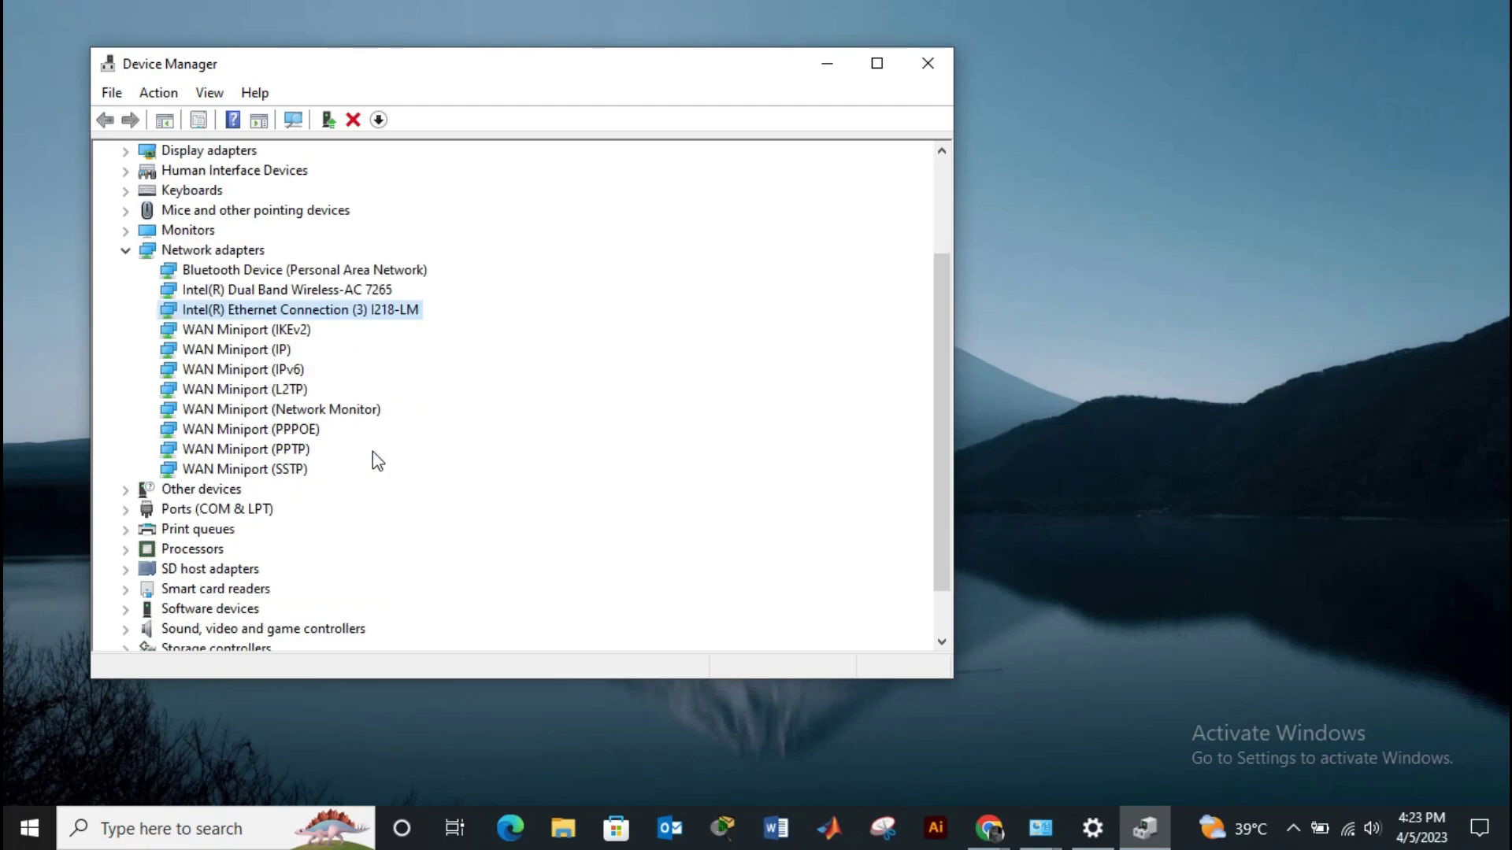
# Look for newer Ethernet adapter drivers, browsing the compatible driver list, then cancel.
pyautogui.rightClick(293, 311)
pyautogui.click(404, 385)
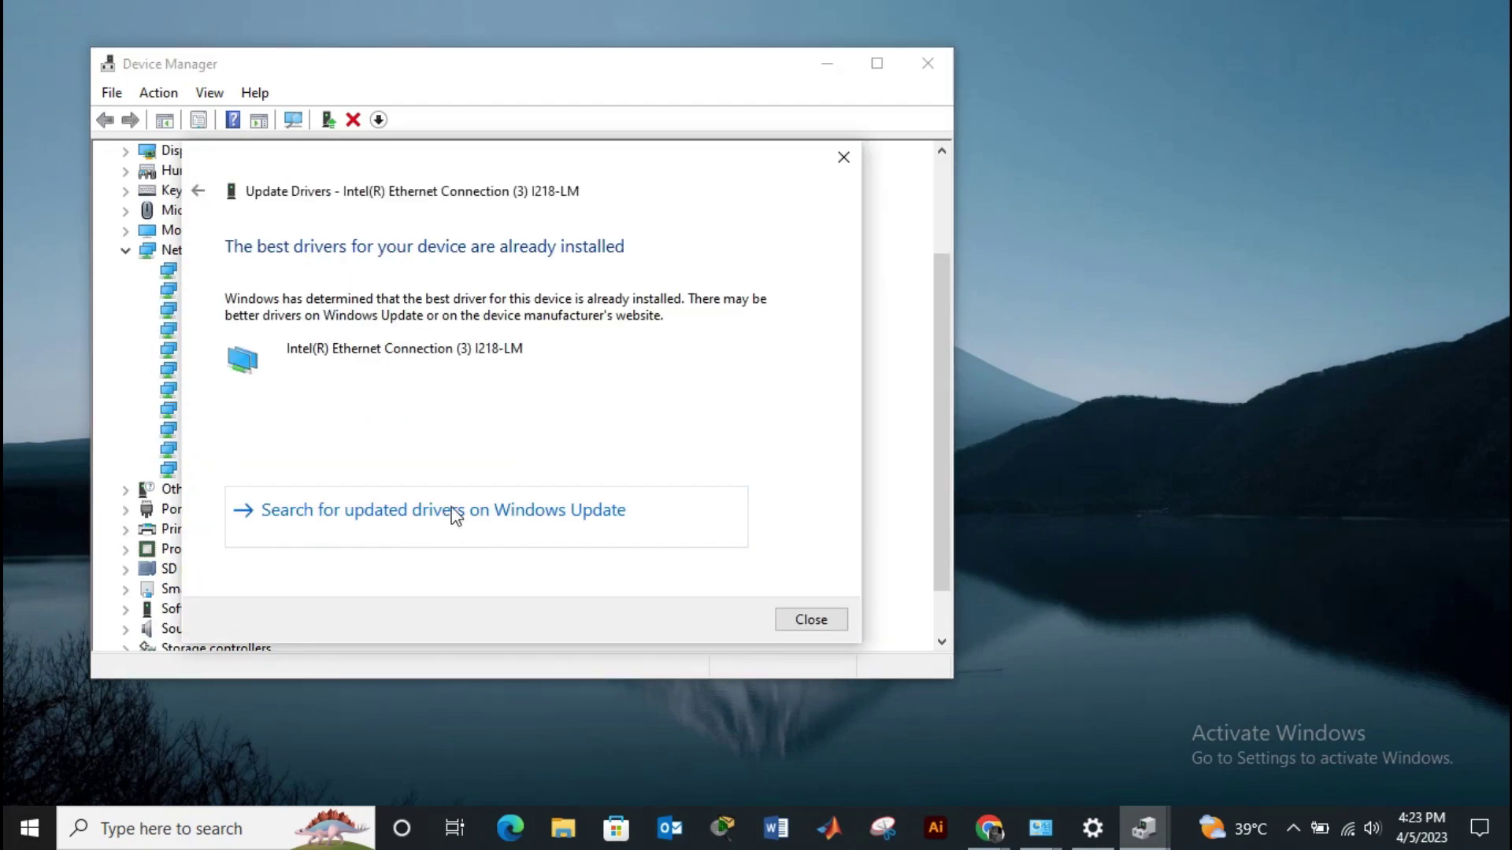
pyautogui.click(803, 622)
pyautogui.rightClick(380, 323)
pyautogui.click(418, 334)
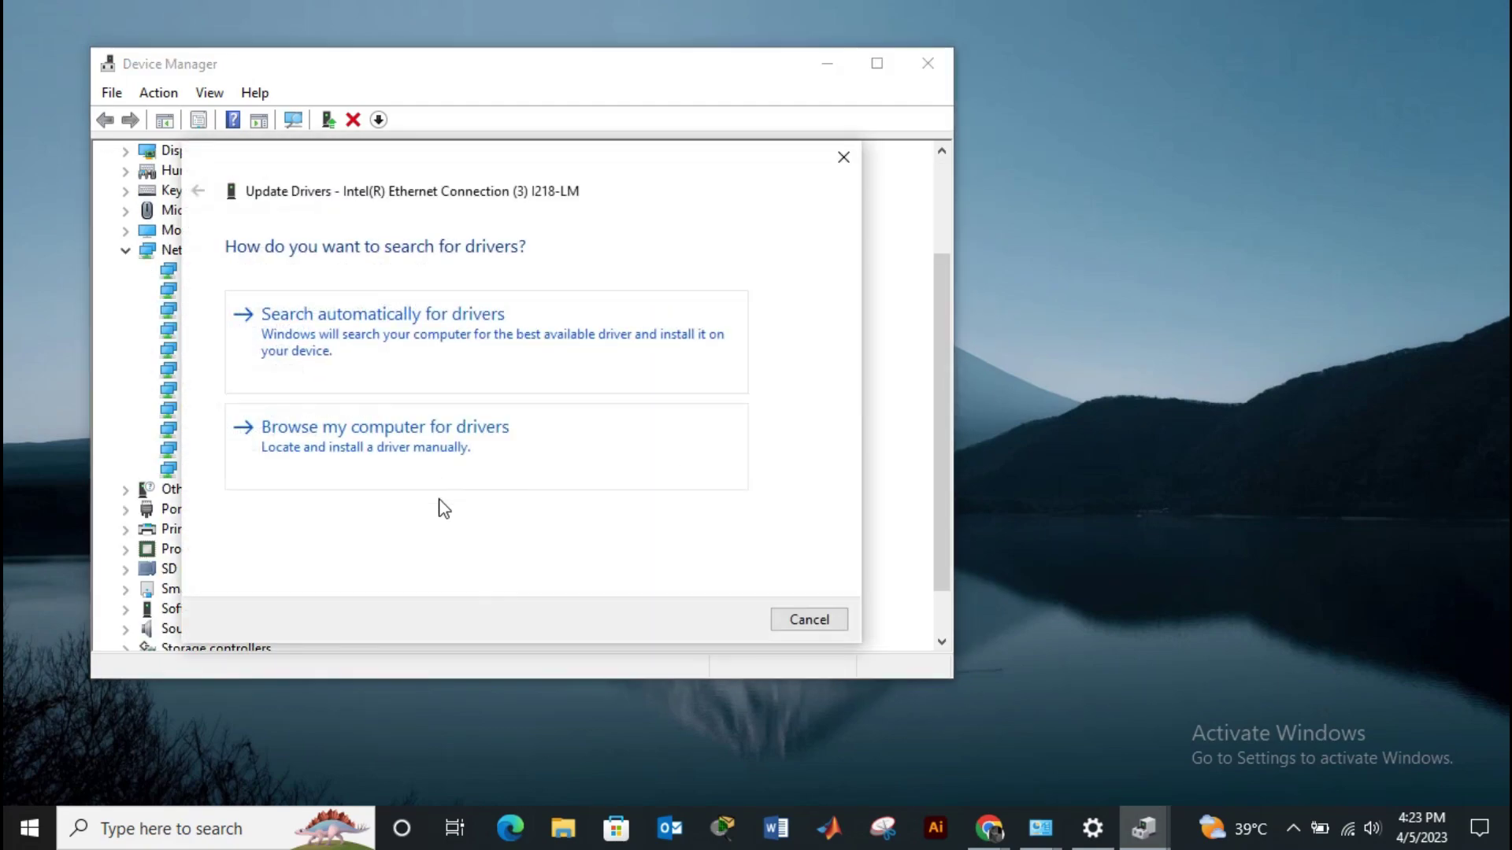
pyautogui.click(375, 437)
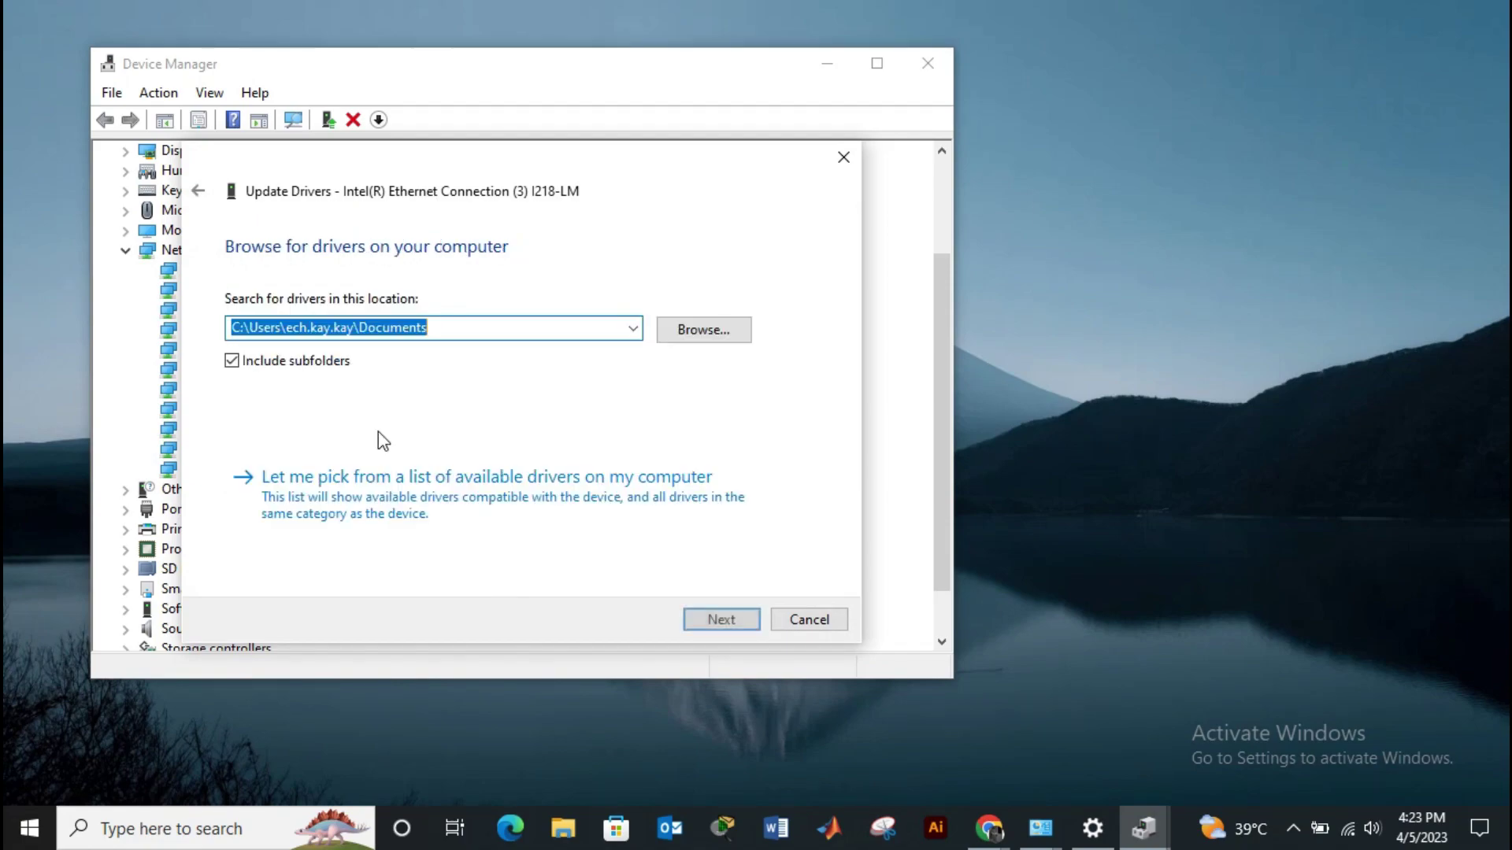
pyautogui.click(402, 477)
pyautogui.click(408, 472)
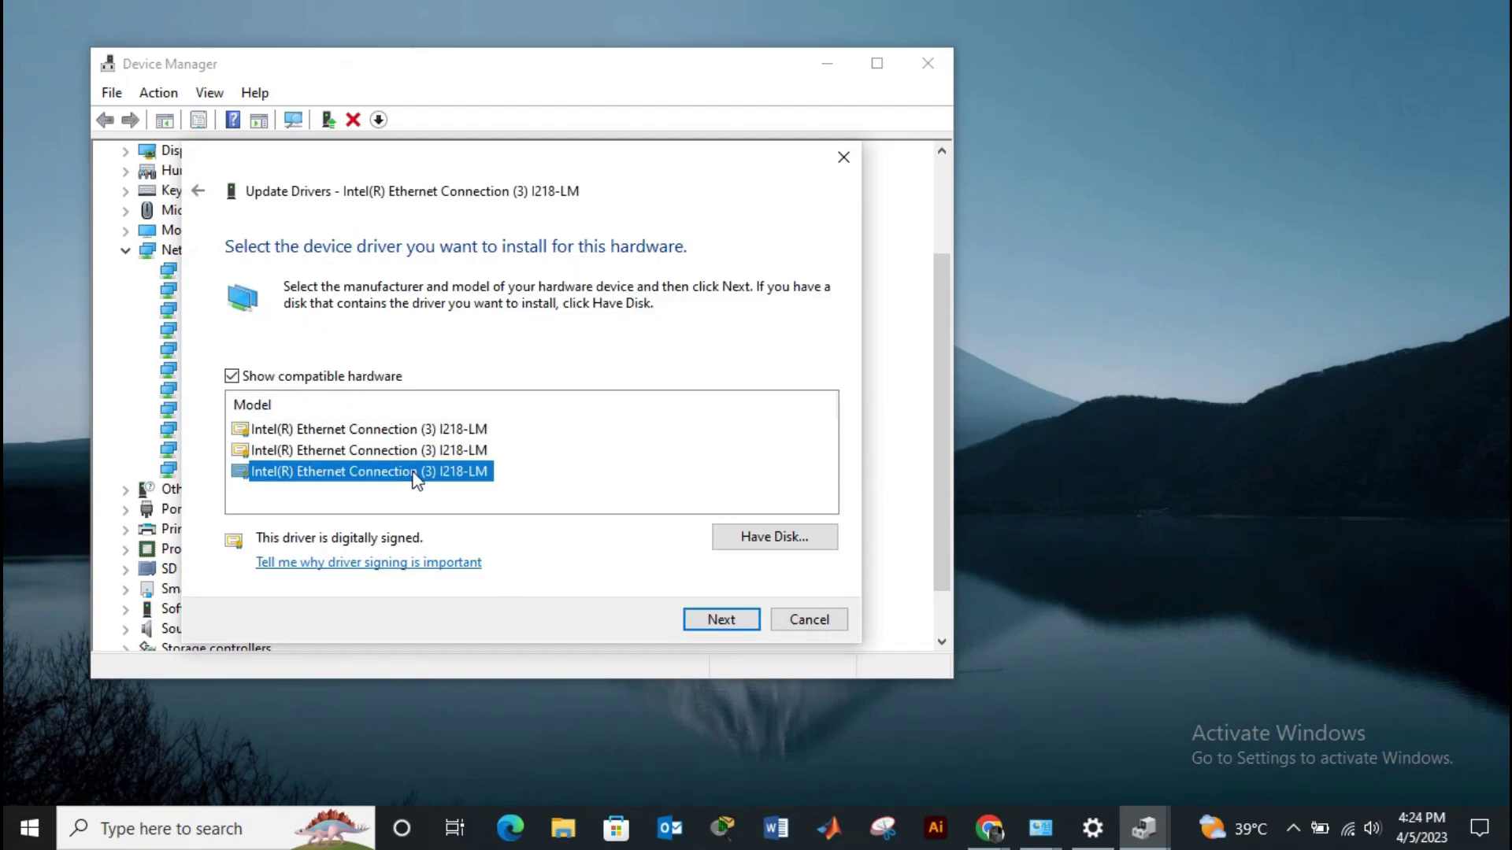
pyautogui.click(776, 622)
# Start a driver update for the Intel Dual Band Wireless-AC 7265, then cancel it.
pyautogui.click(288, 296)
pyautogui.rightClick(288, 296)
pyautogui.click(324, 307)
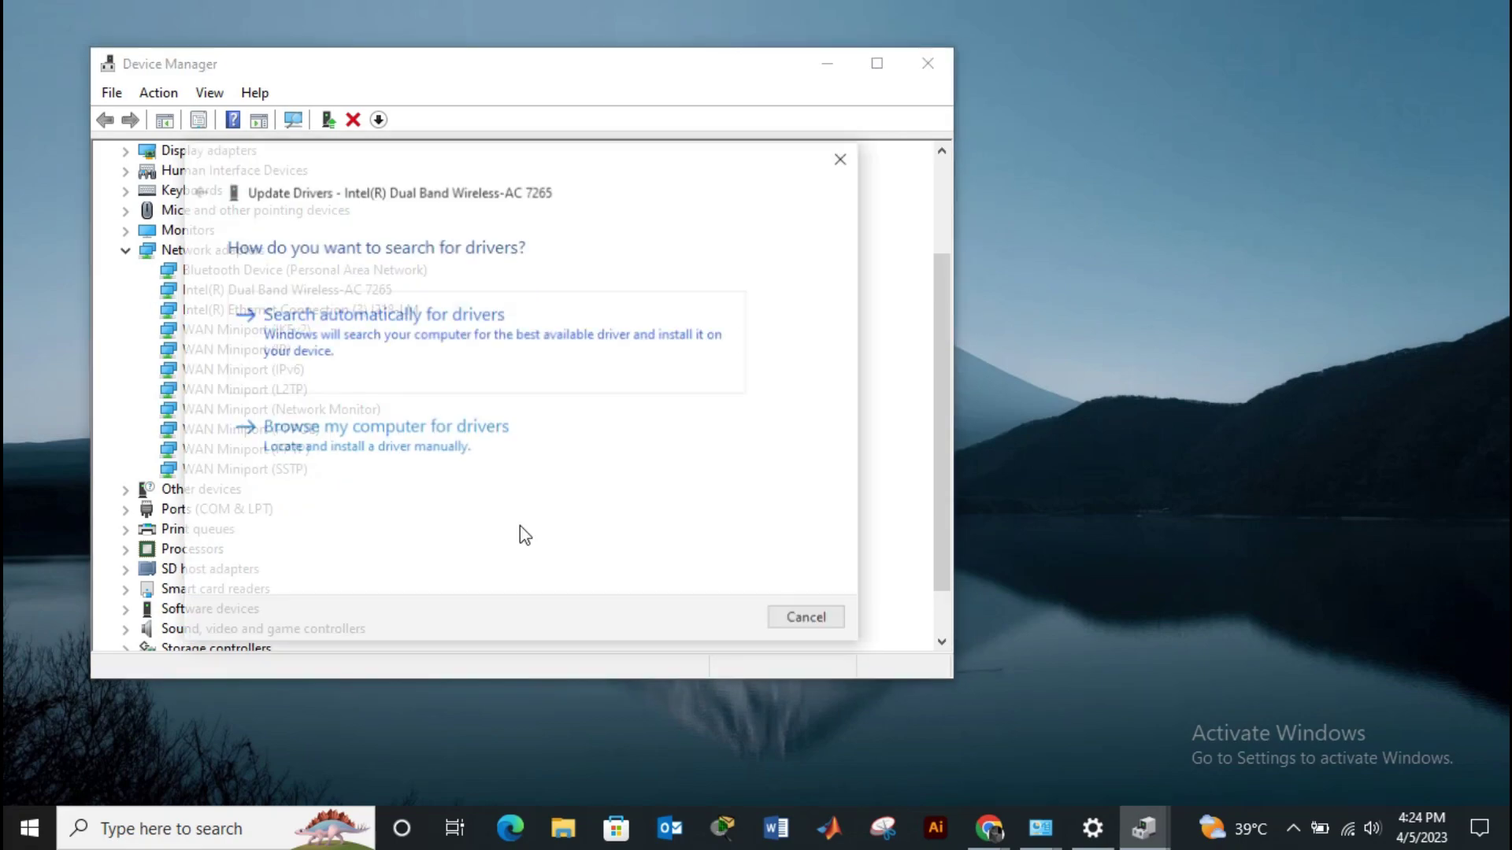
pyautogui.click(382, 429)
pyautogui.click(402, 477)
pyautogui.click(803, 620)
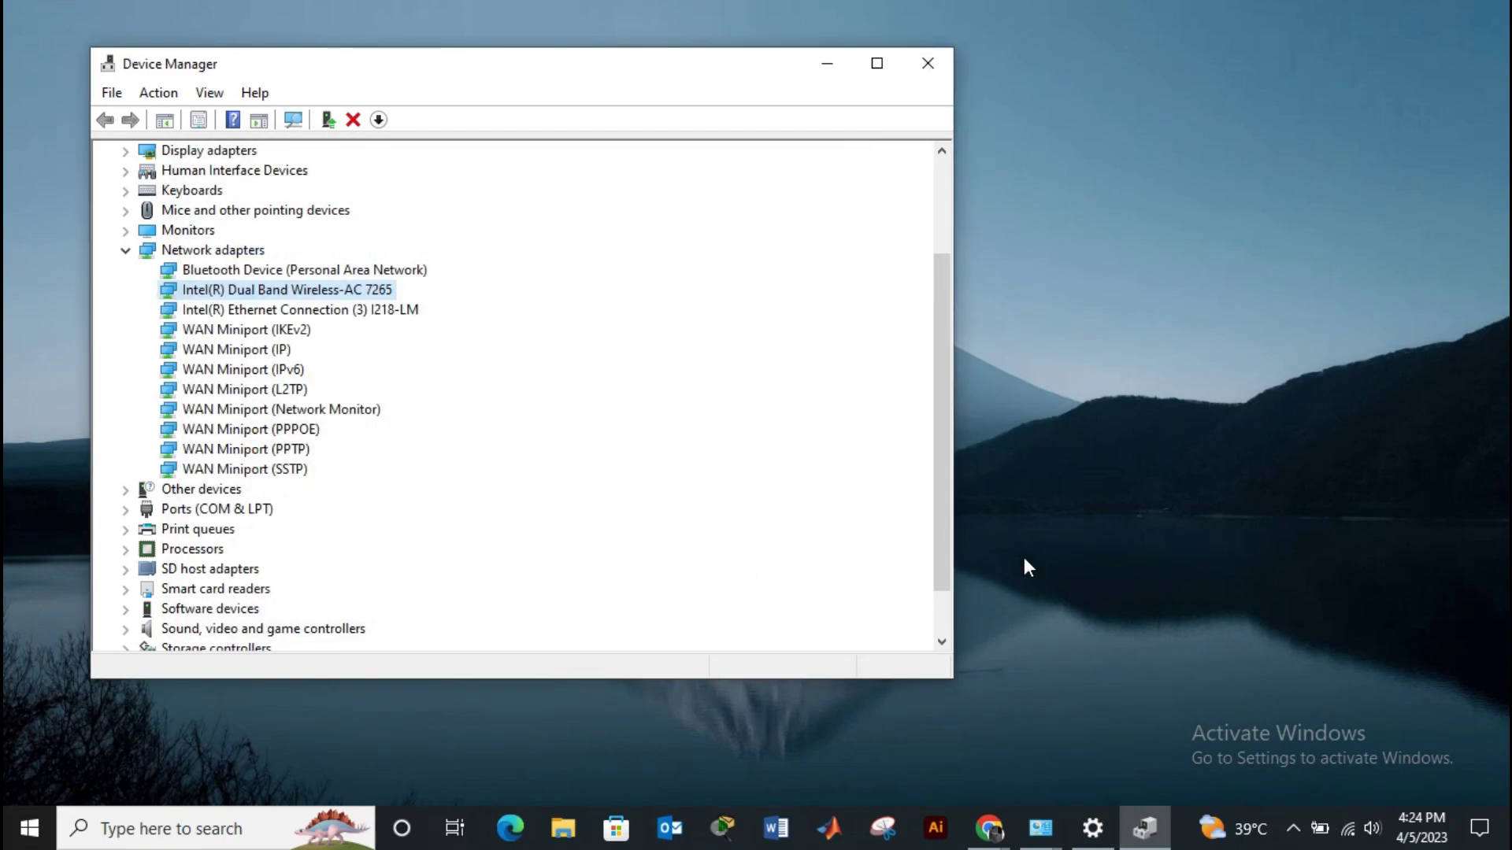
# Uninstall the Intel Dual Band Wireless-AC 7265 device and close Device Manager.
pyautogui.rightClick(292, 291)
pyautogui.click(369, 354)
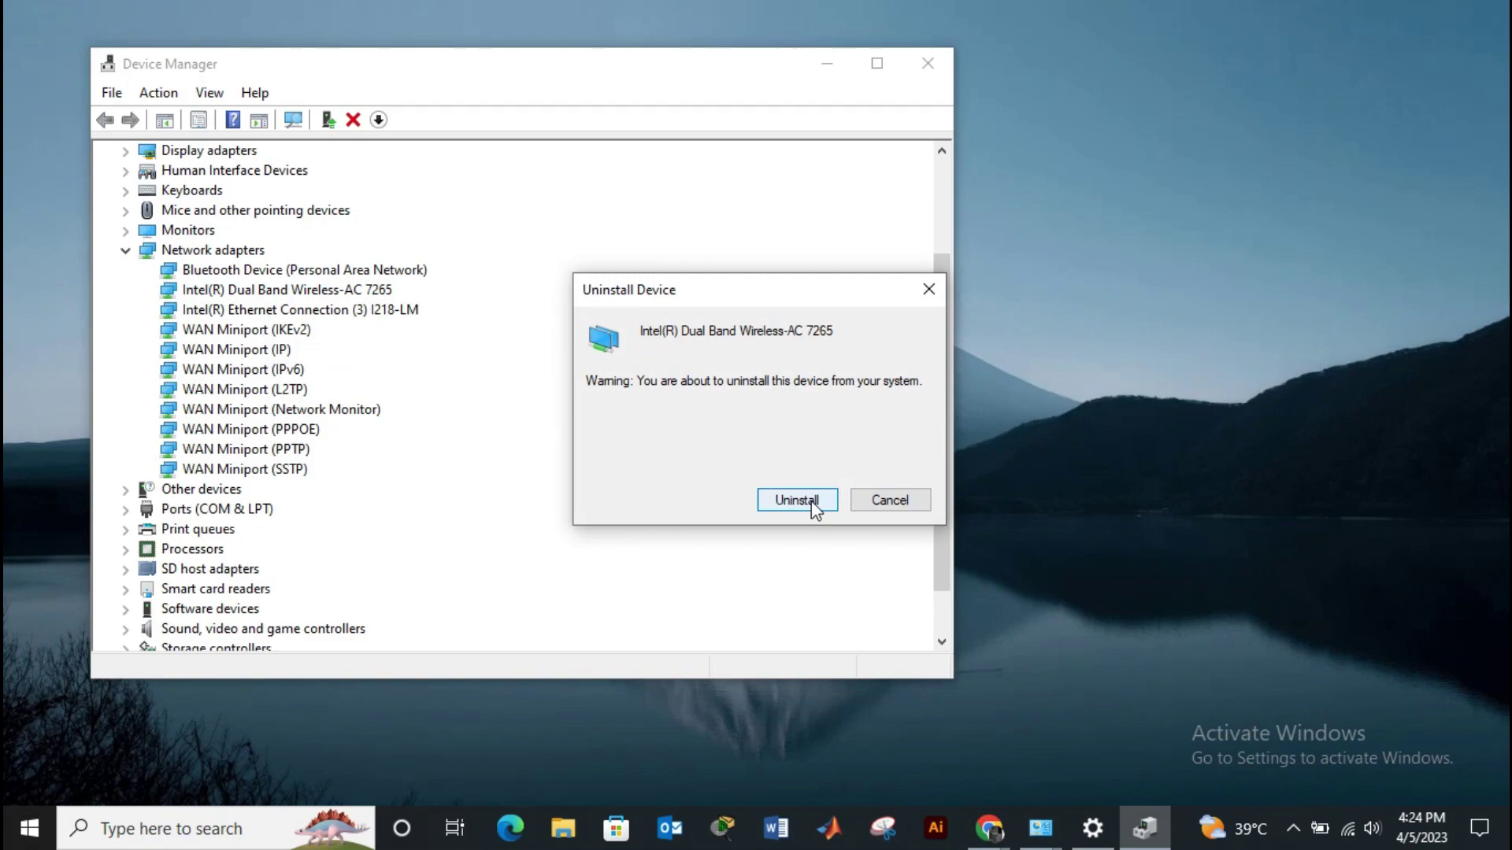
pyautogui.click(898, 502)
pyautogui.click(926, 71)
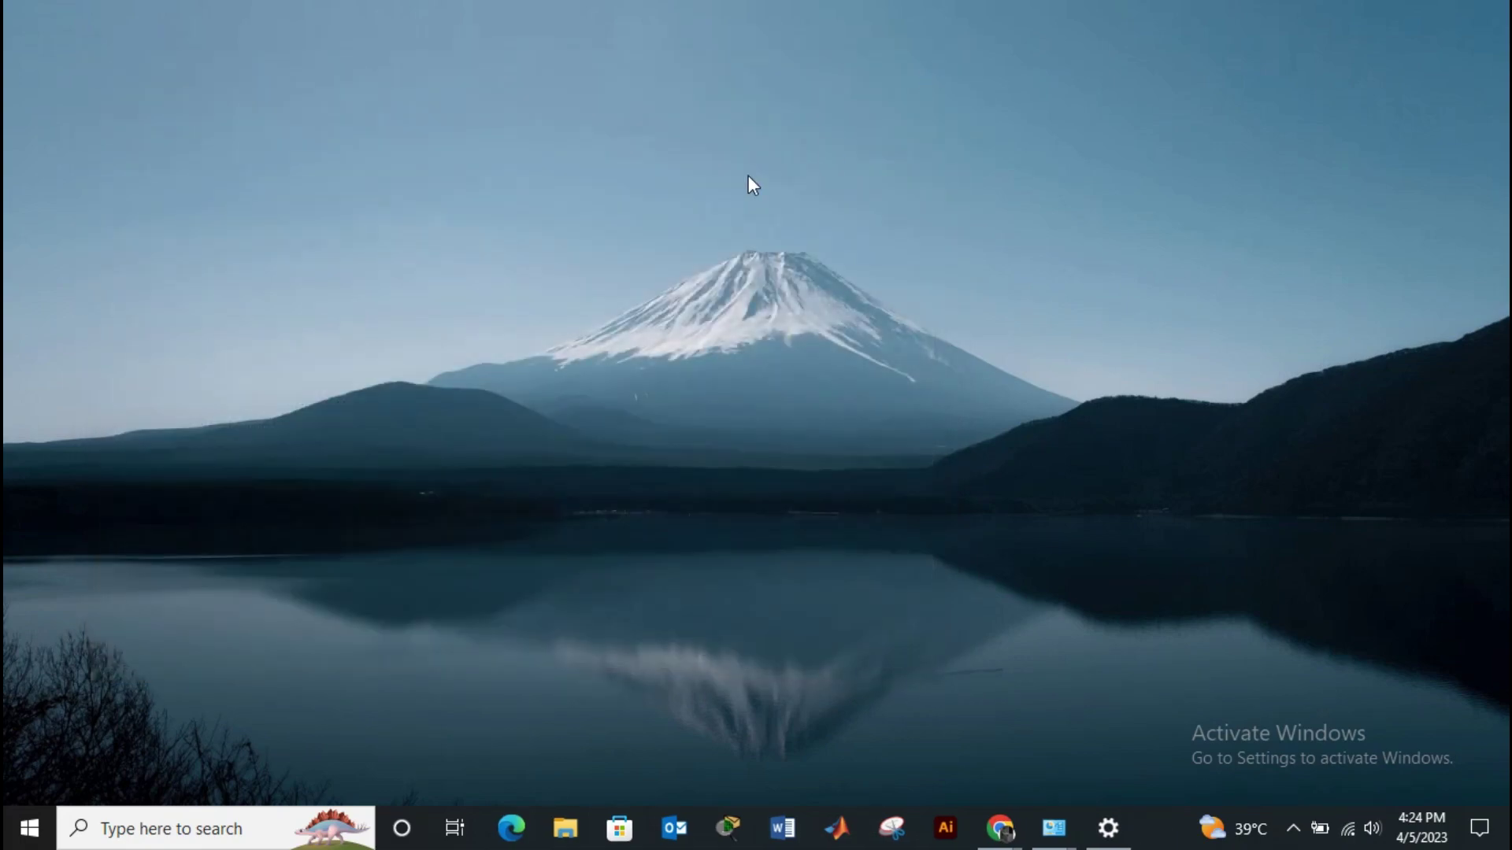